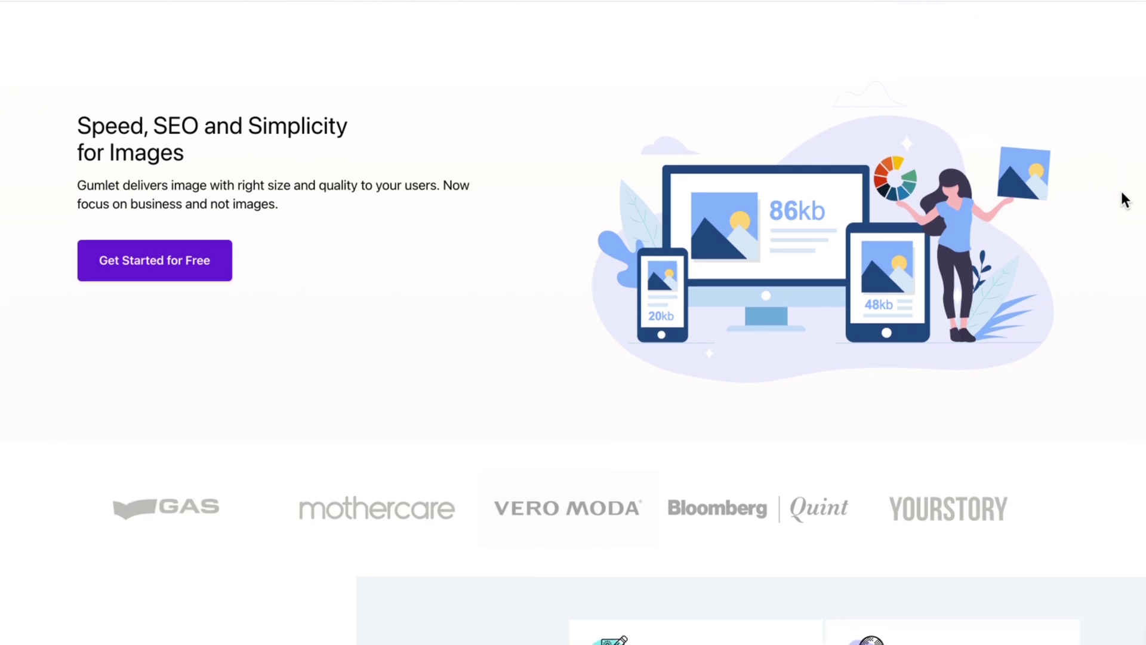
Step: Scroll down through the site's homepage
scroll(1126, 200, down, 2)
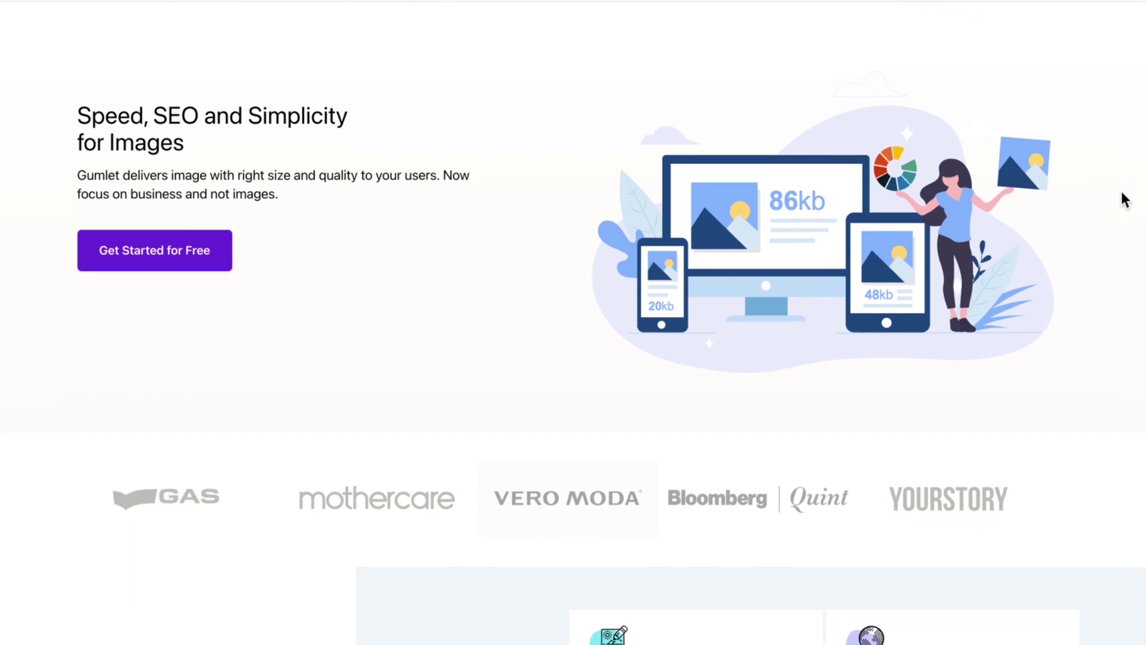
scroll(1125, 200, down, 2)
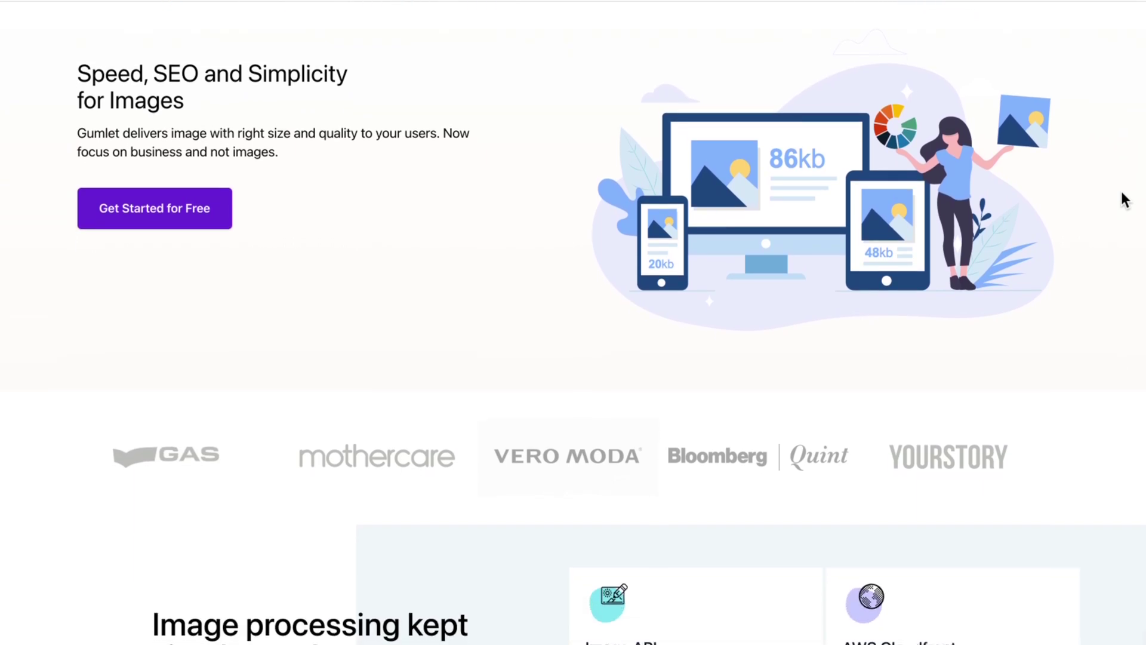
scroll(1125, 200, down, 2)
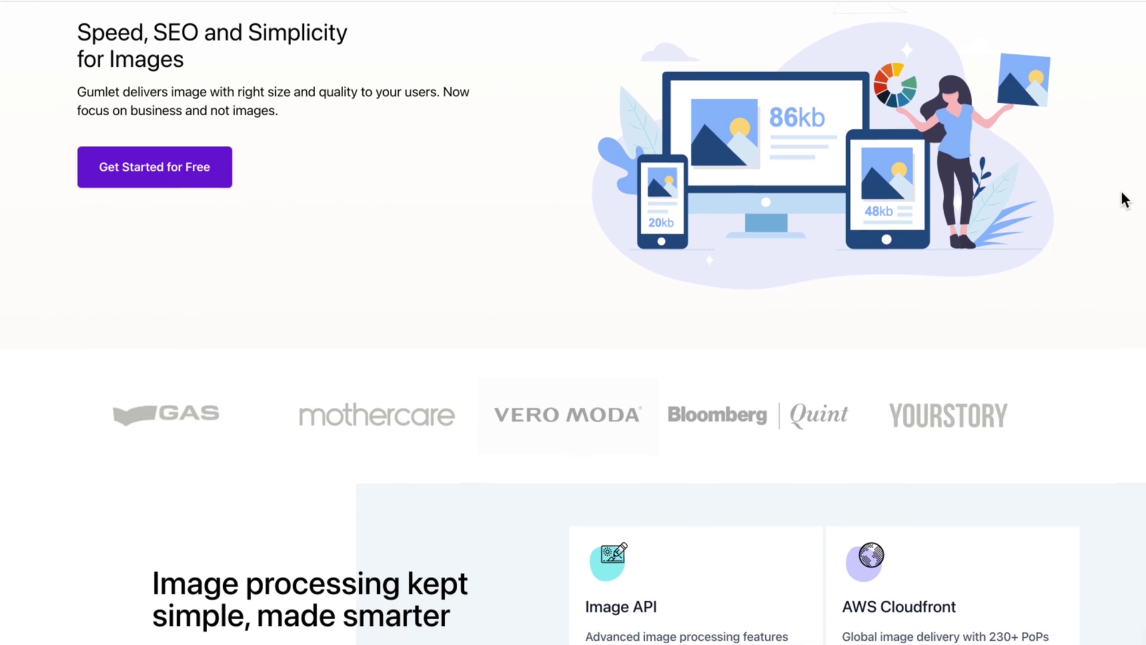
scroll(1125, 200, down, 2)
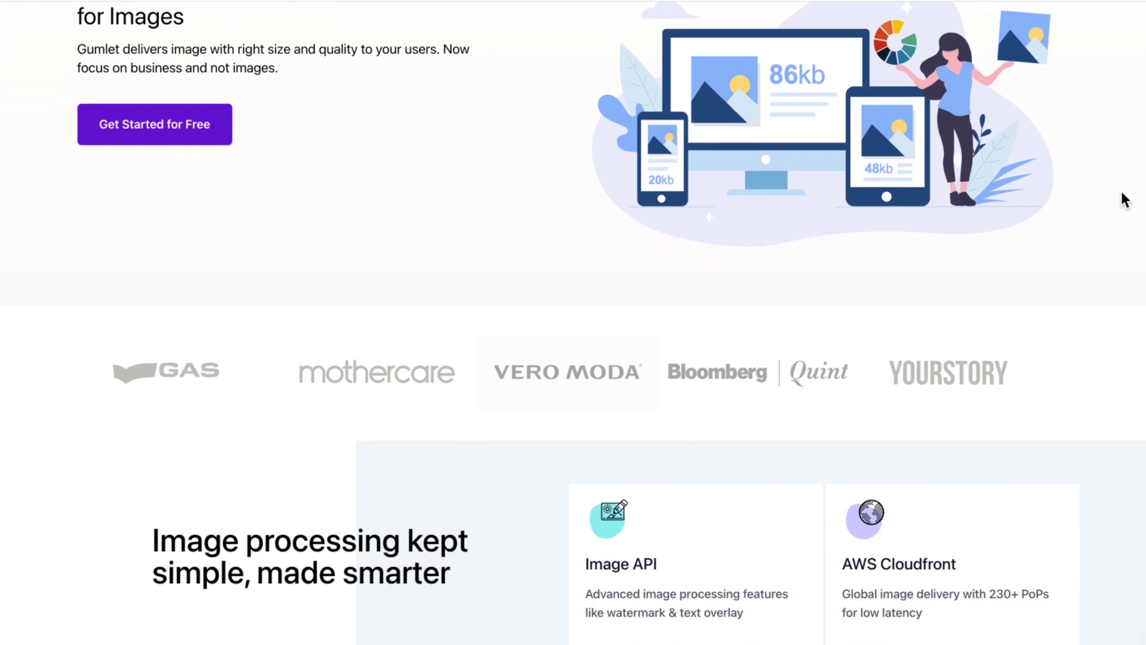
scroll(1126, 200, down, 2)
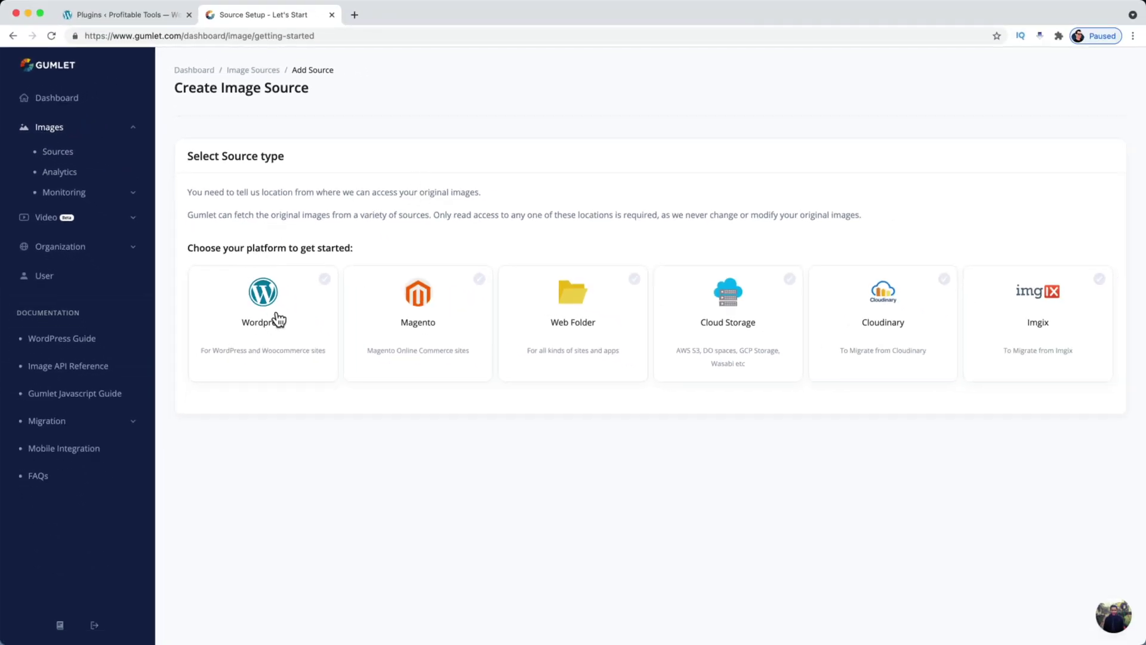
click(278, 319)
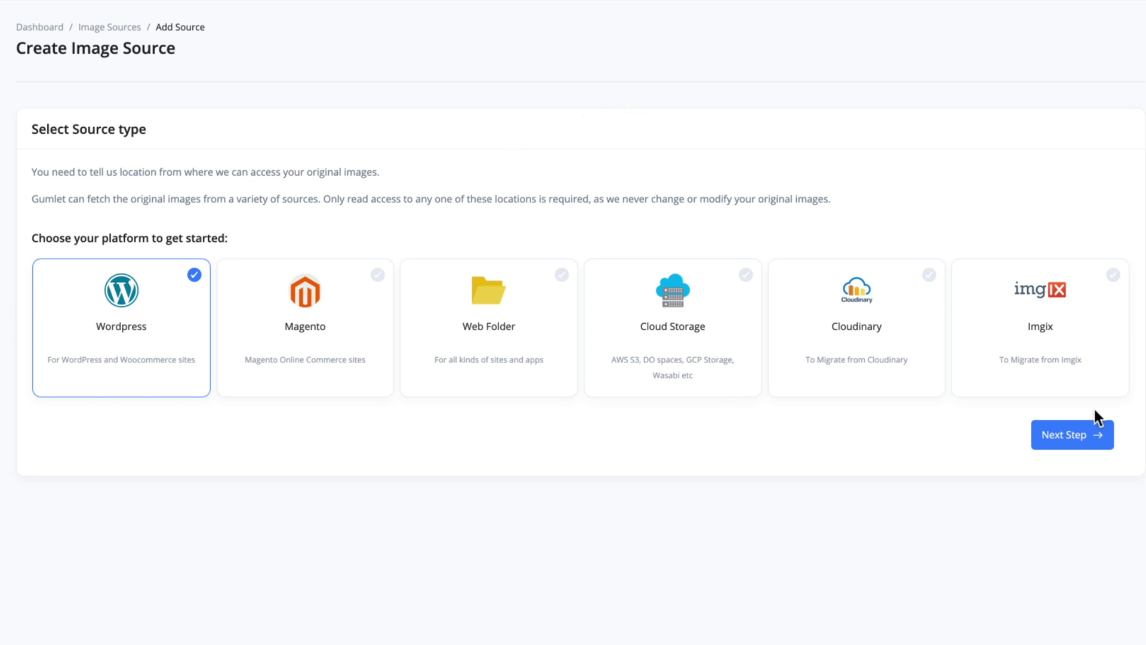
click(1087, 437)
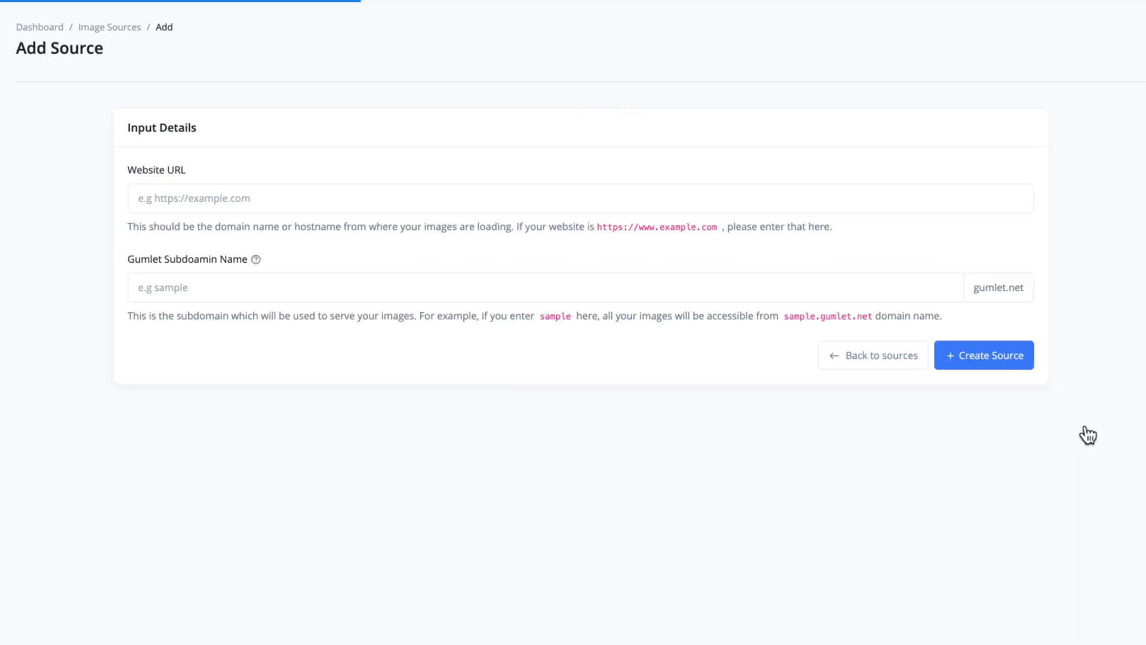
click(617, 196)
text(https://de)
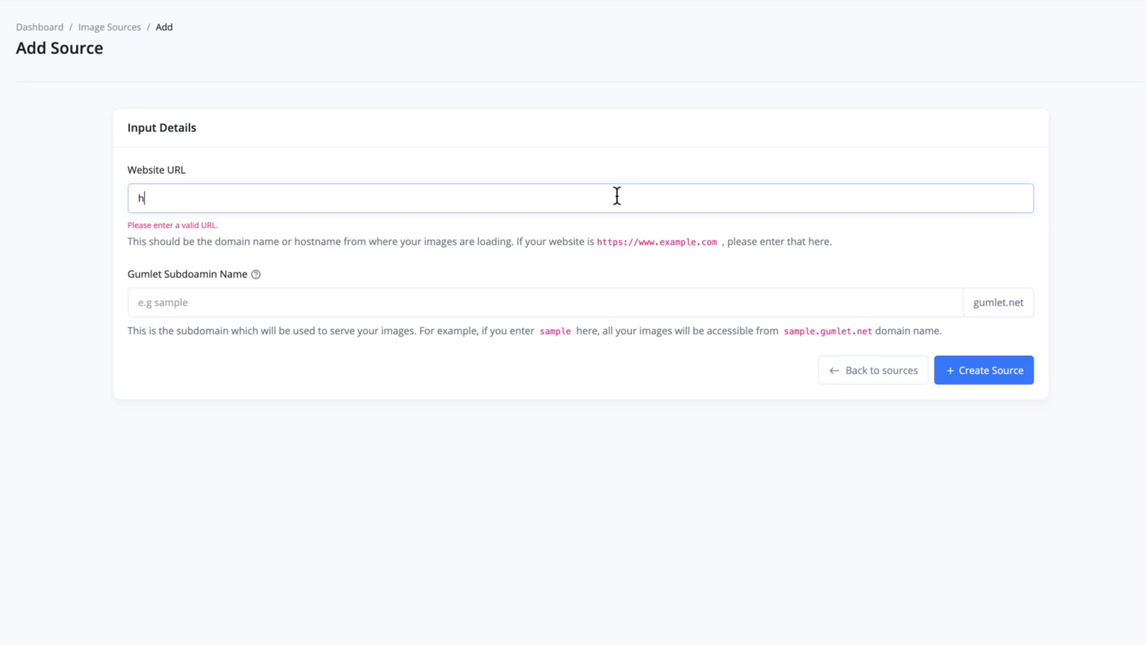
text(mo.profitable.tools)
click(288, 287)
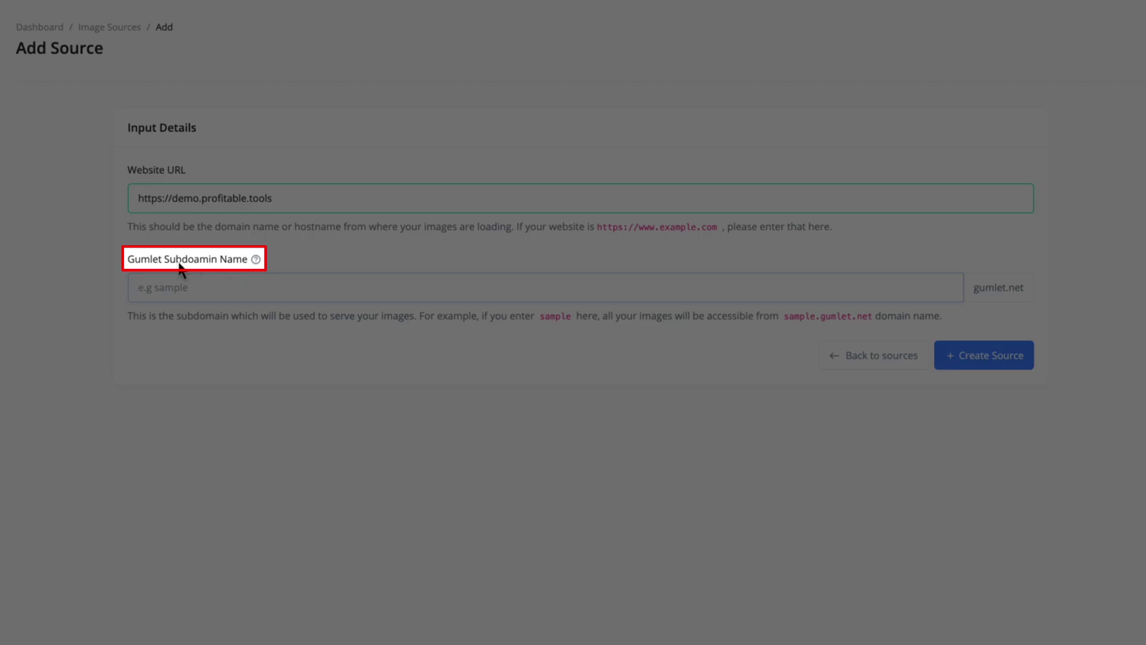
drag(183, 260, 221, 263)
click(231, 278)
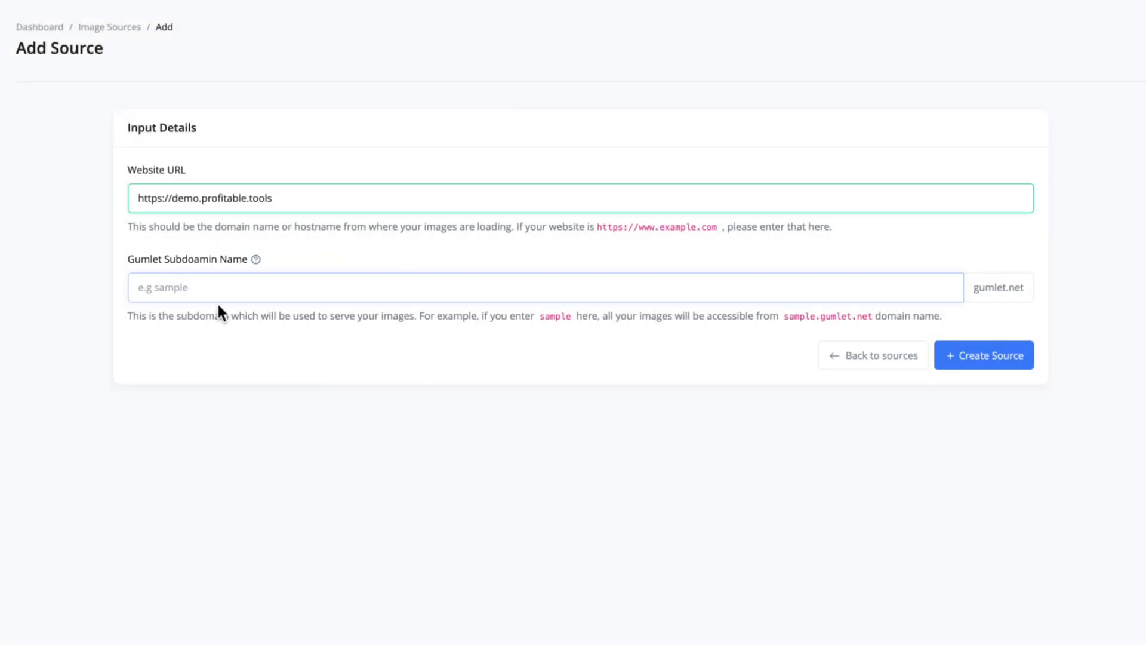
text(de)
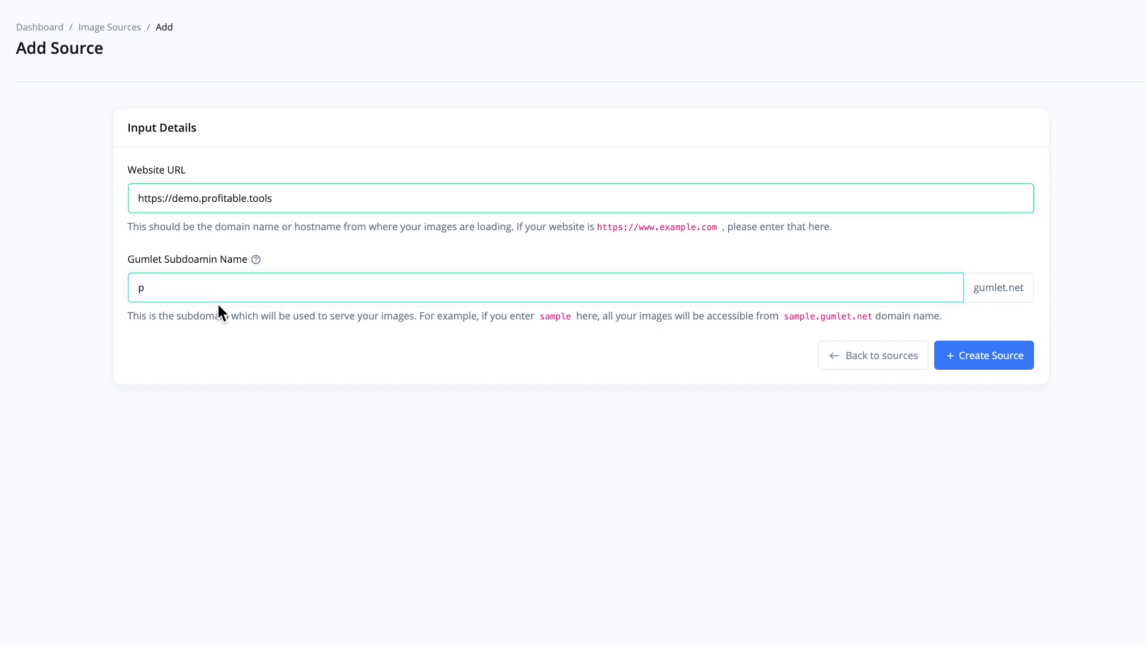
text(mopt)
Step: Create the WordPress source and wait for its Setup Instructions page
click(1007, 375)
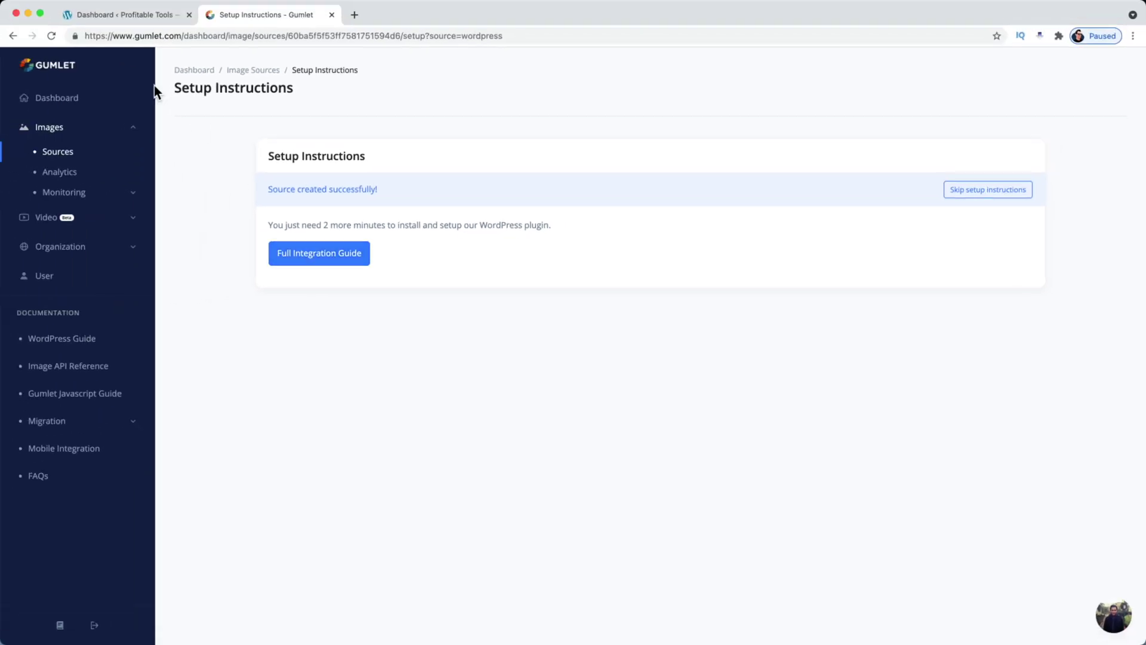
Step: In the WordPress dashboard, search the plugin directory for 'gumlet' and install Gumlet
click(123, 18)
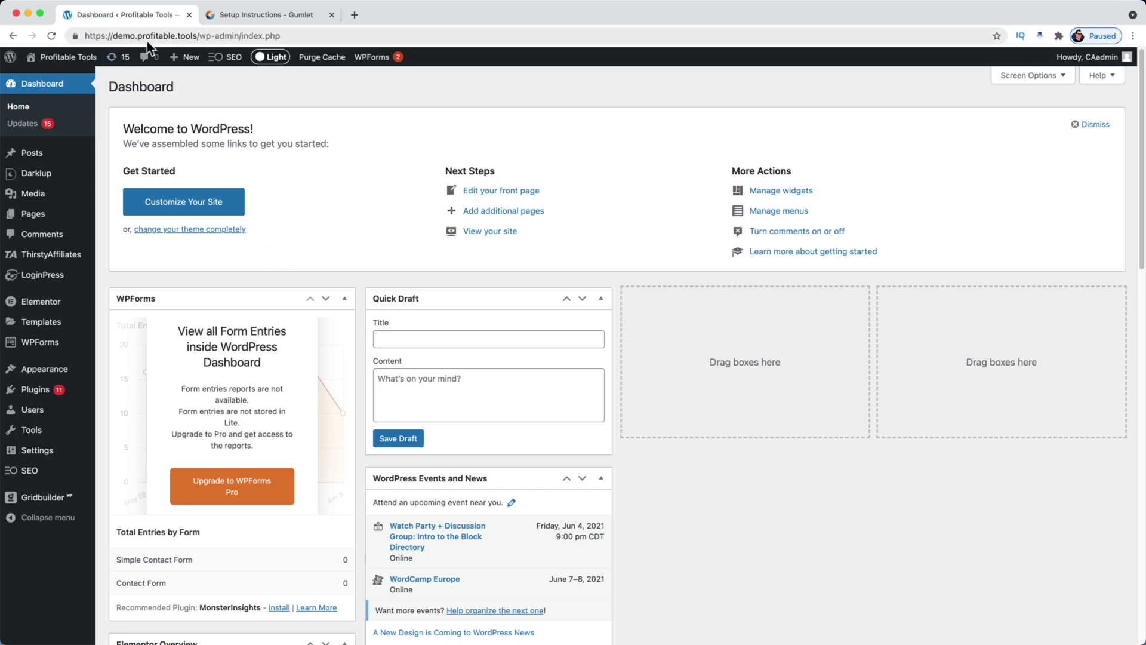
mouse_move(36, 391)
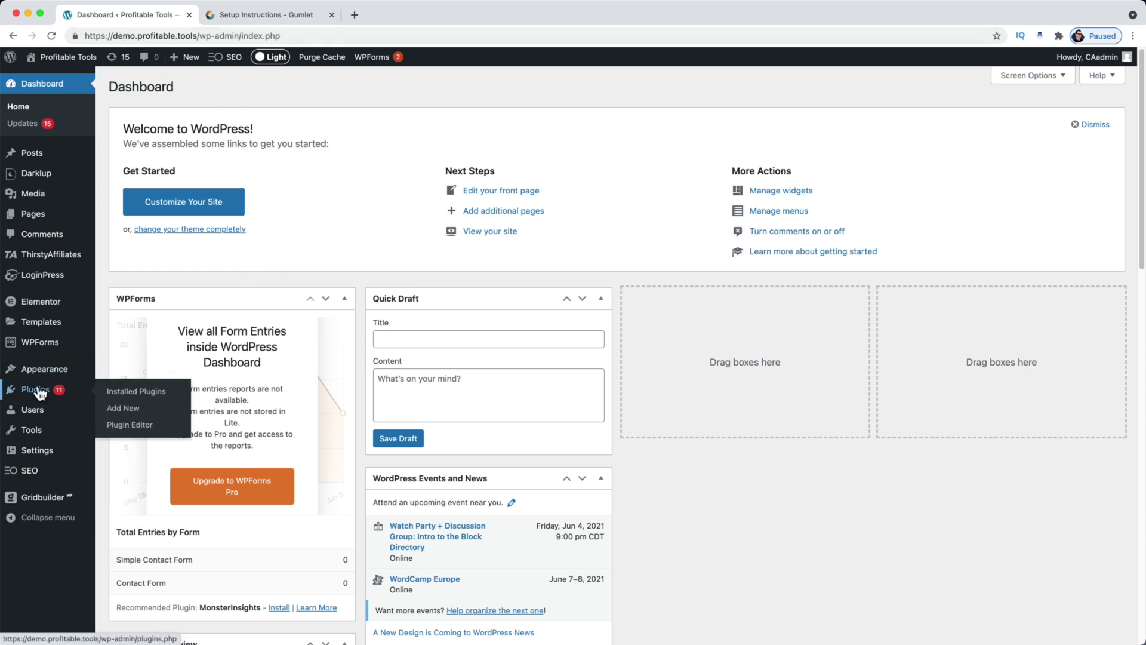
click(126, 411)
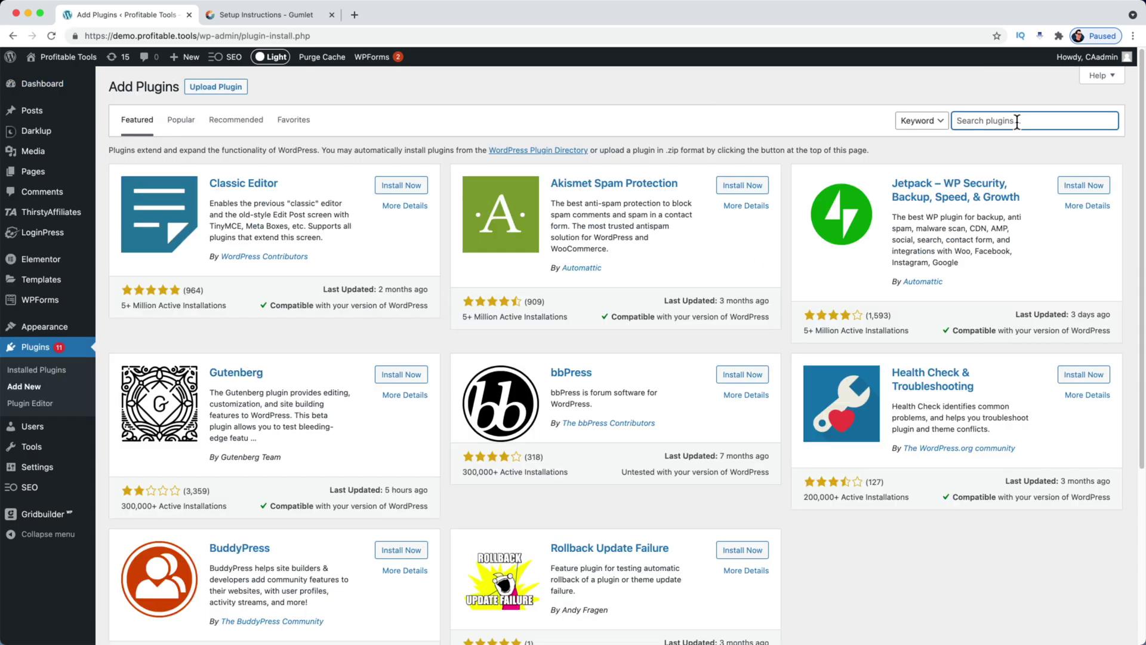
click(1017, 122)
text(gumlet)
click(407, 189)
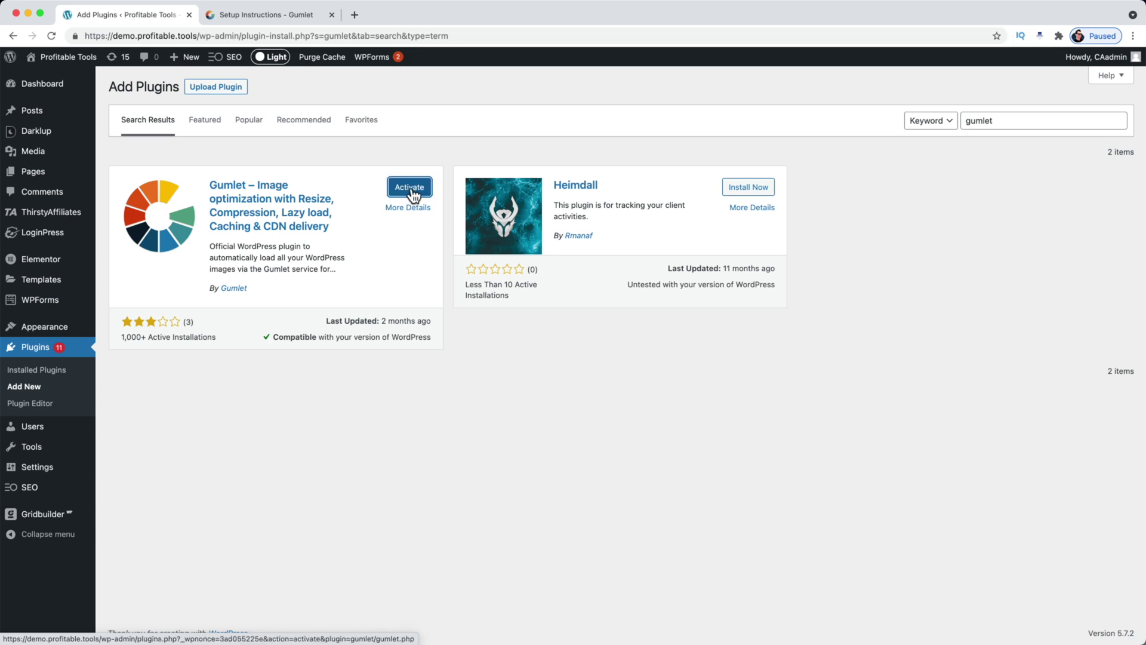
Step: Activate the Gumlet plugin and go to Settings > Gumlet
click(411, 188)
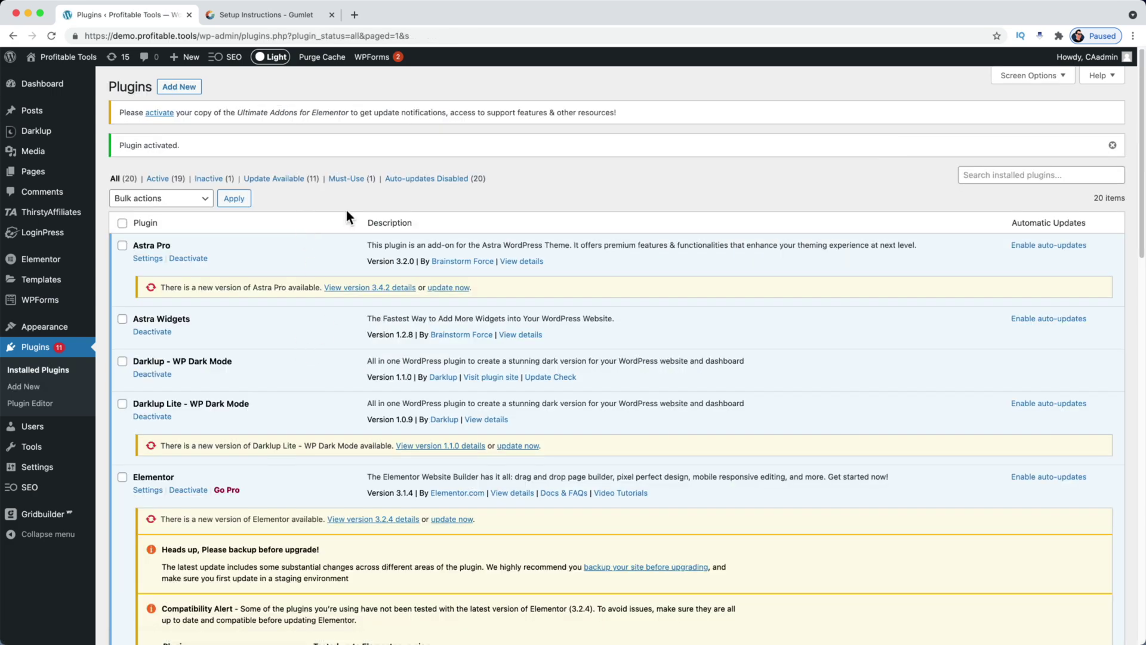
scroll(348, 215, down, 1)
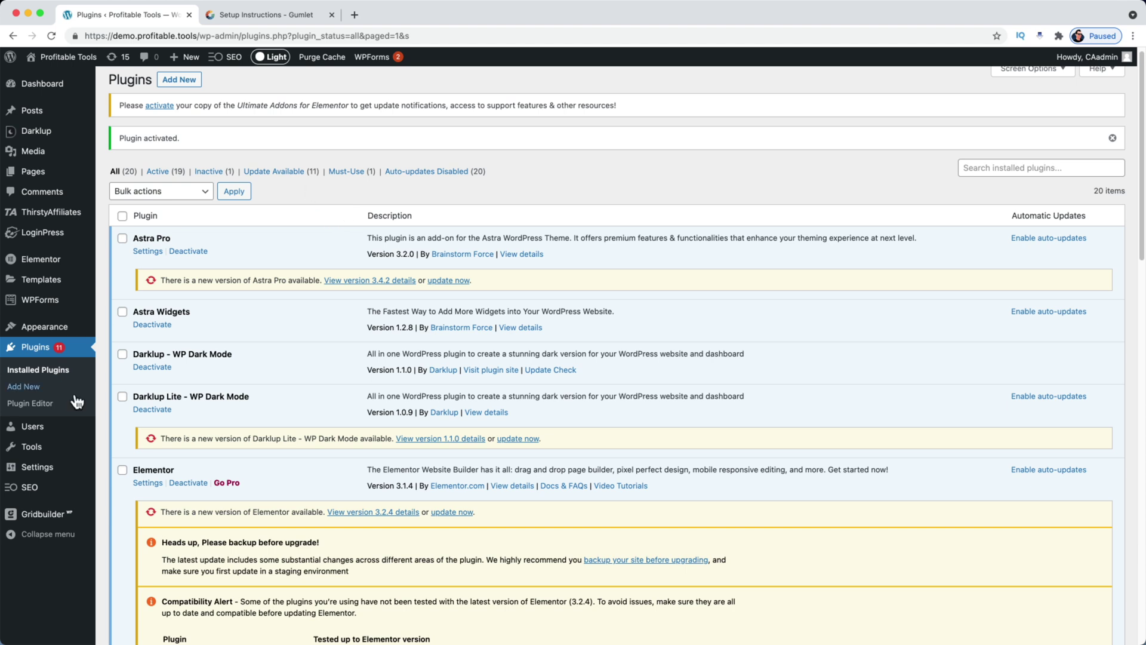
mouse_move(46, 466)
click(119, 542)
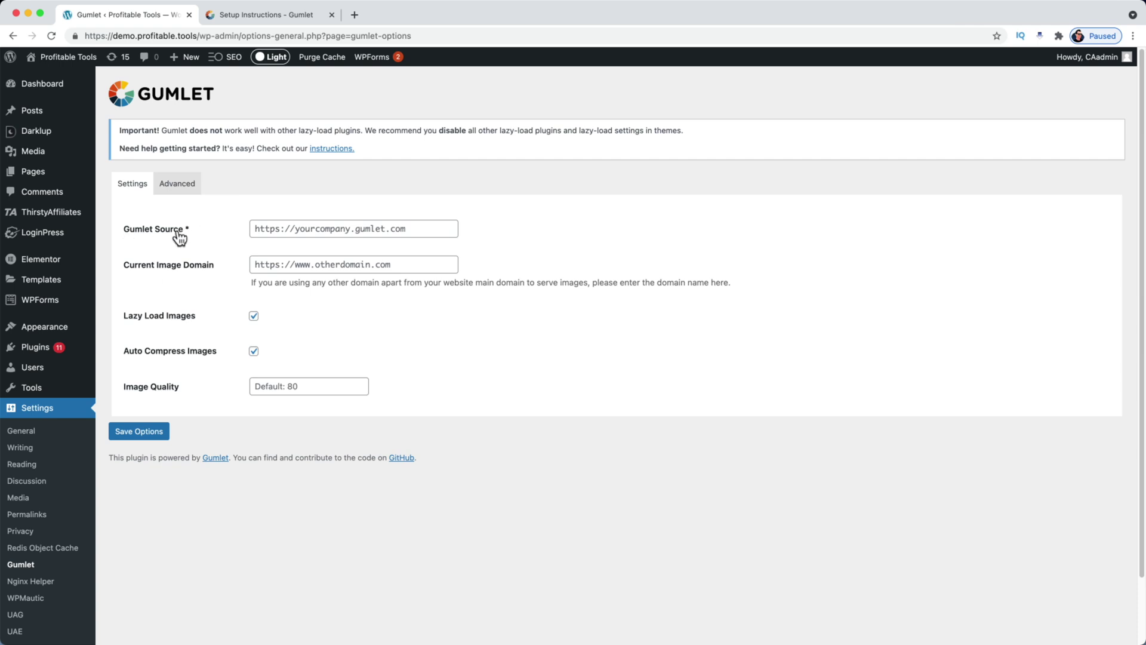
click(274, 228)
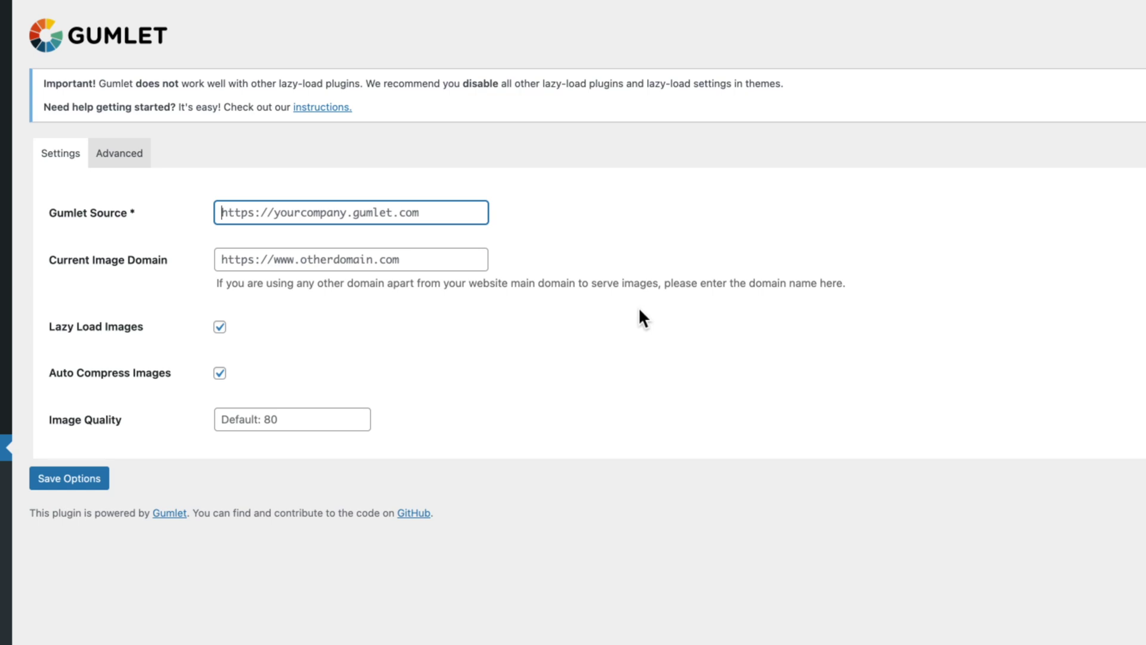
text(https://demopt.gumlet.net)
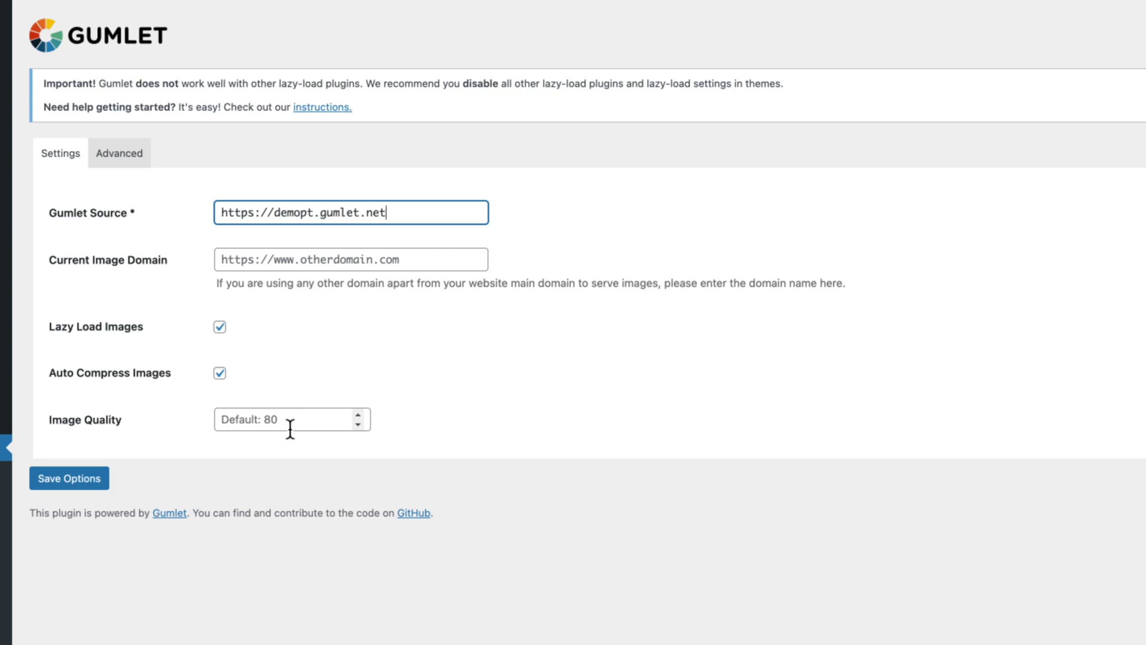
Step: Save the Gumlet settings, then install and activate CDN Enabler found by searching 'CDN'
click(77, 489)
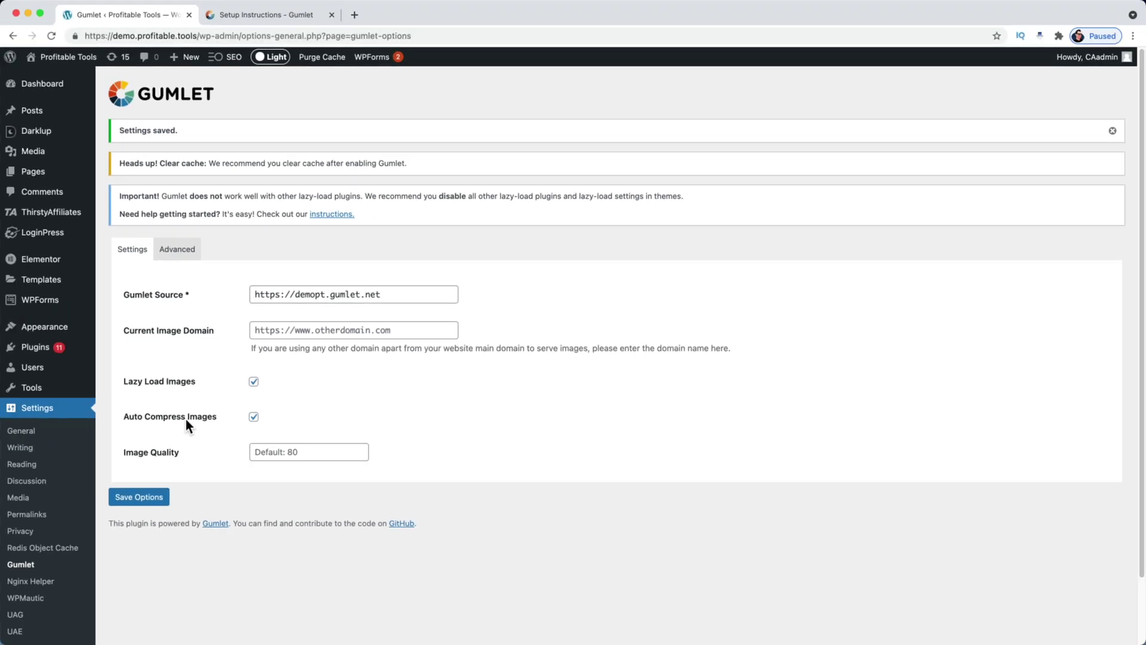
mouse_move(32, 346)
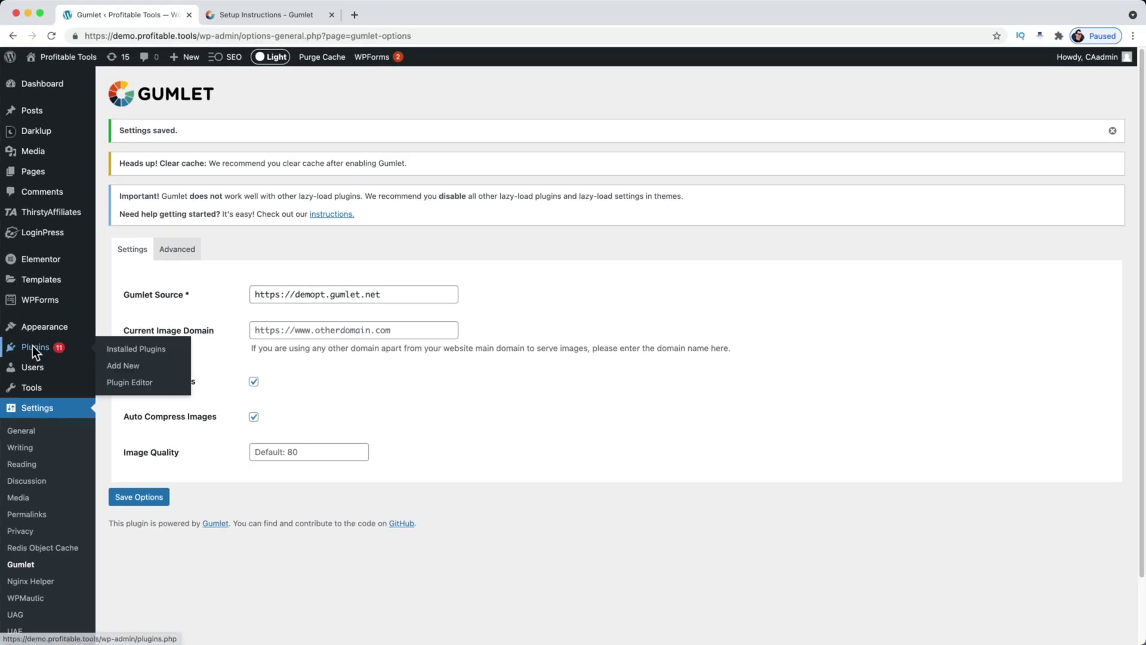
click(139, 371)
click(1007, 121)
text(CDN)
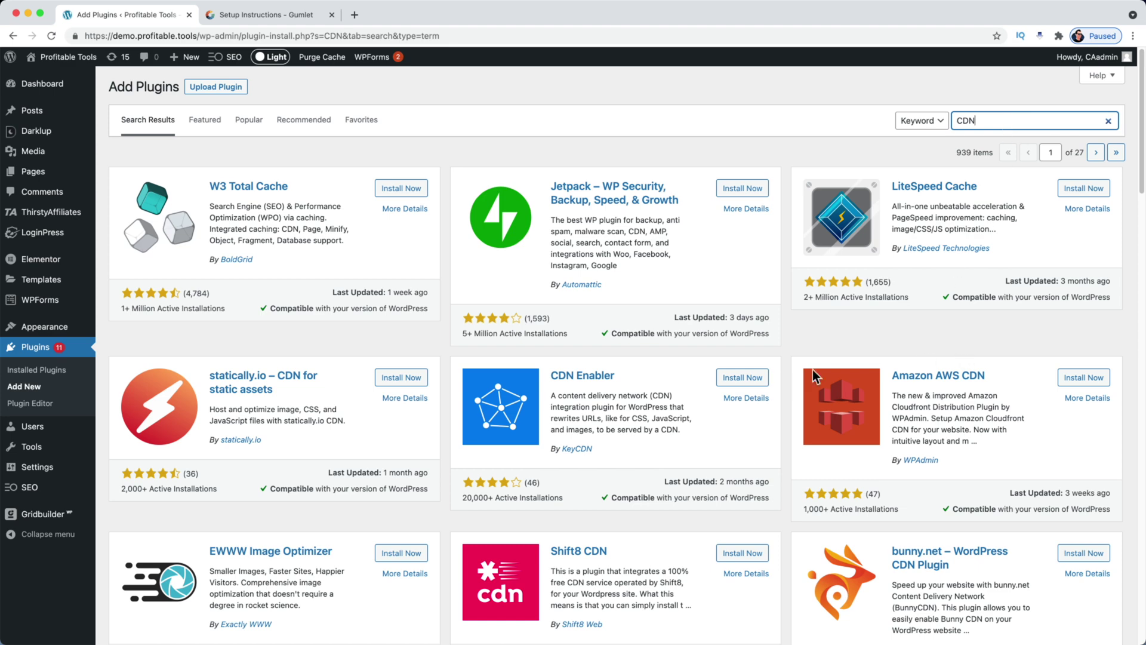
click(730, 384)
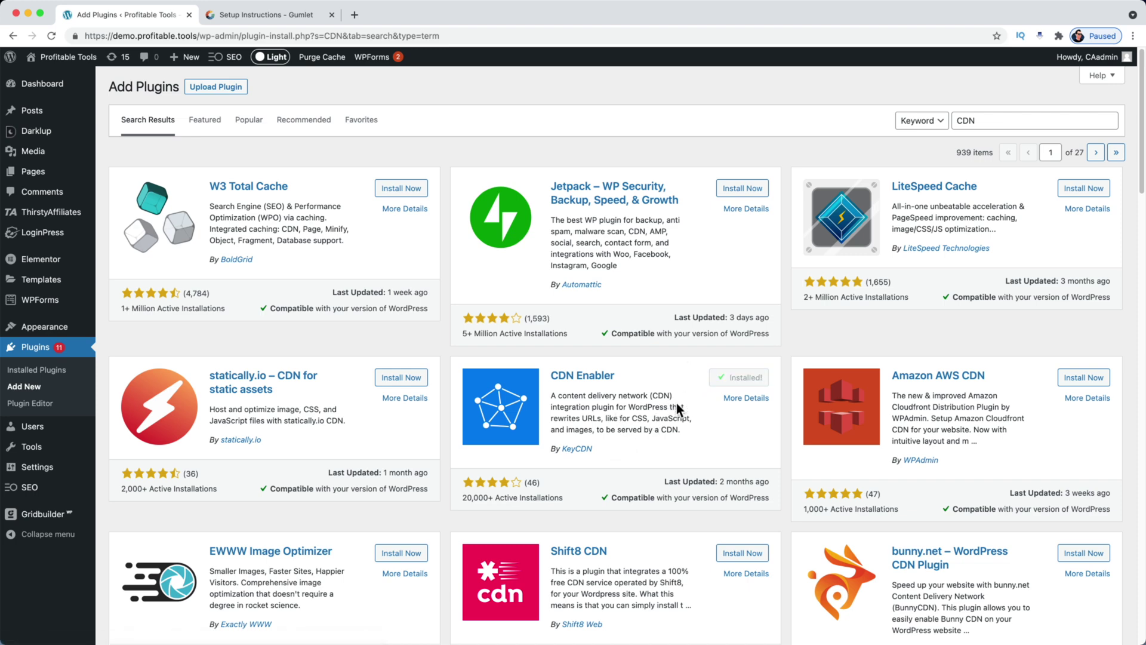
click(745, 376)
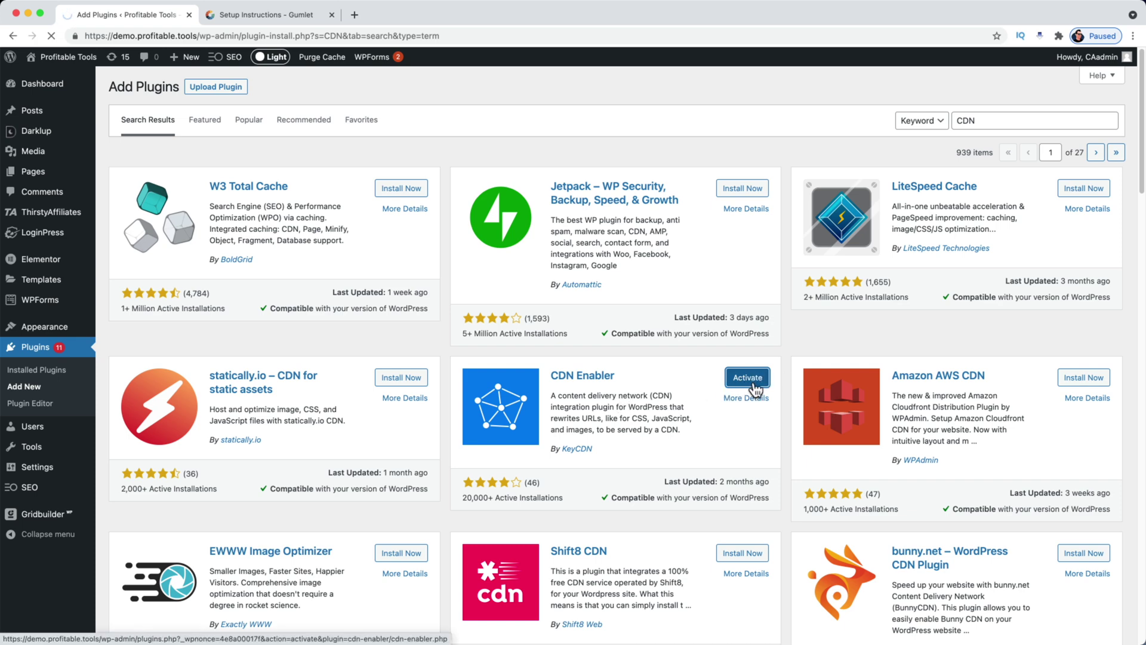
Step: Give CDN Enabler hostname demopt.gumlet.net, replace the inclusions with .css and .js, and save
mouse_move(36, 467)
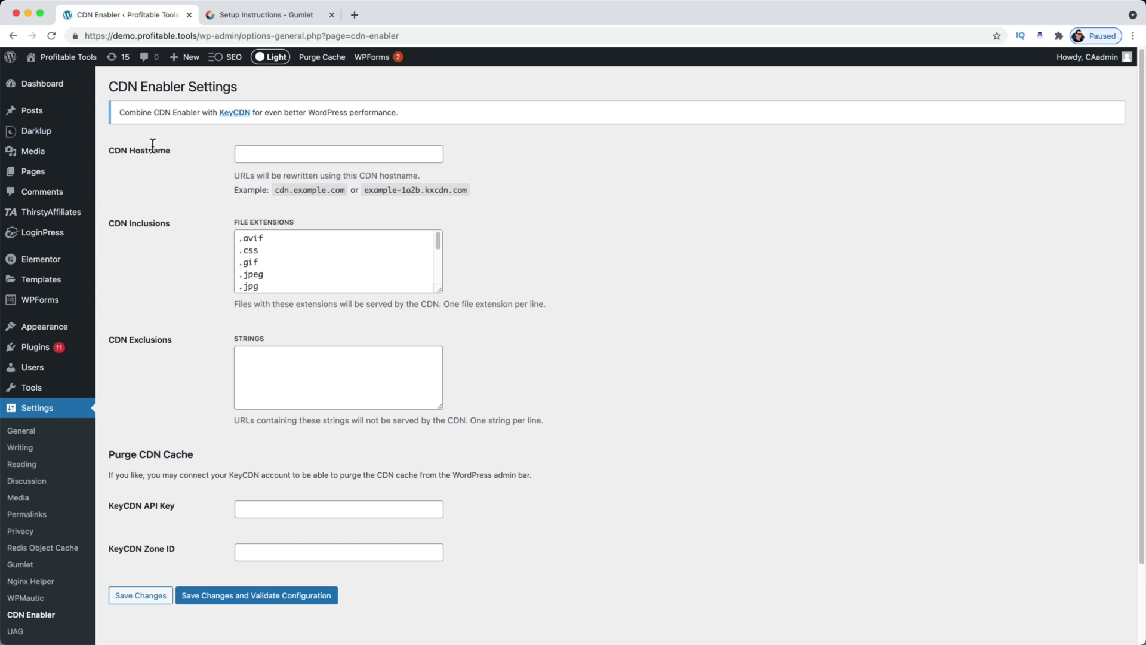
click(242, 149)
text(https://demopt.gumlet.net)
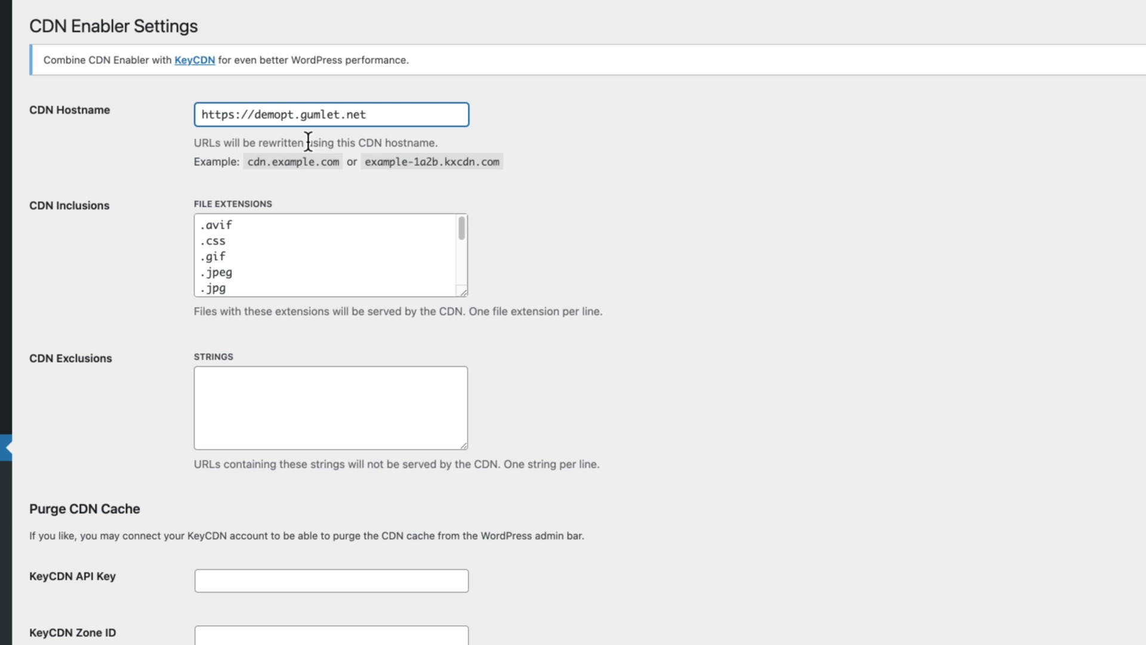
drag(197, 225, 334, 391)
key(BackSpace)
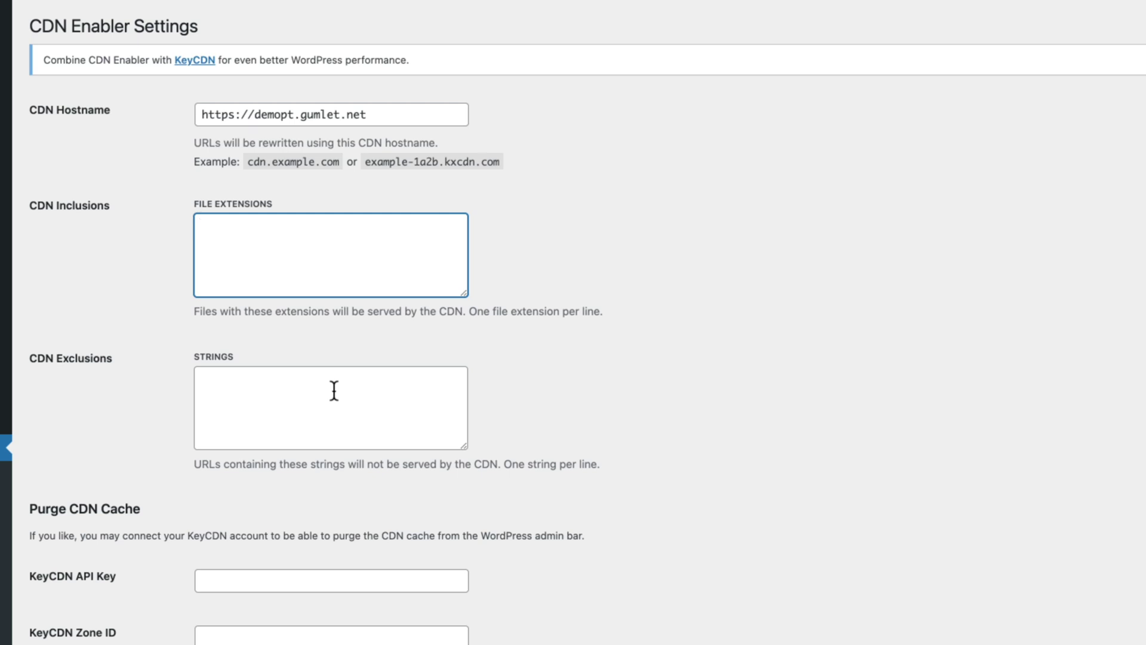
text(.css)
key(Return)
text(.js)
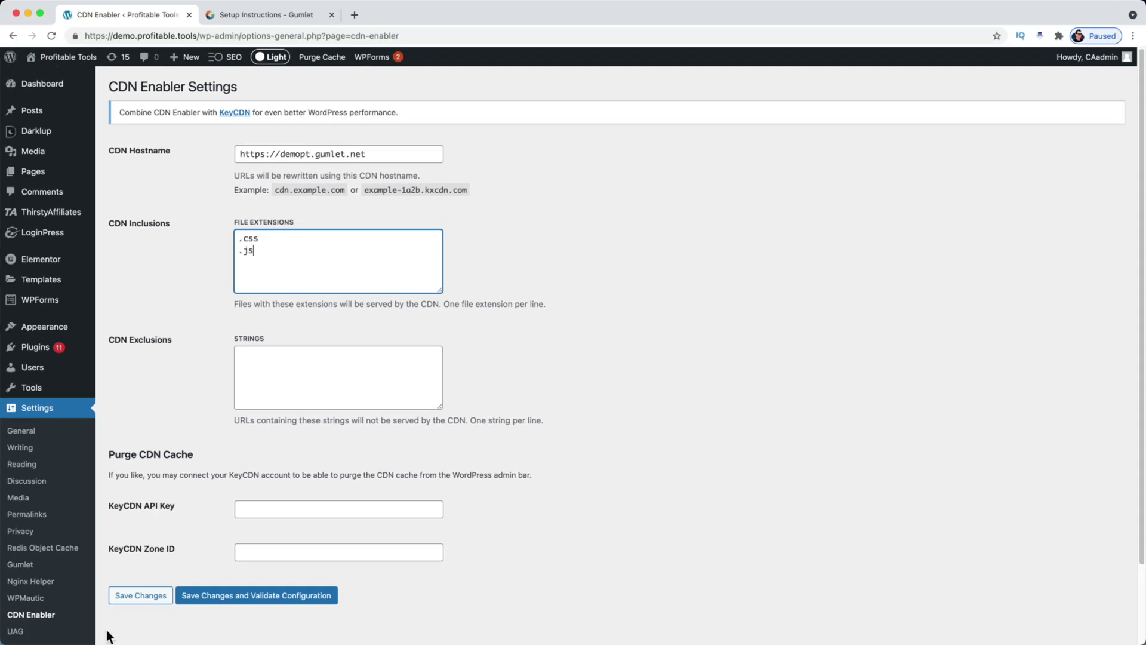
click(142, 596)
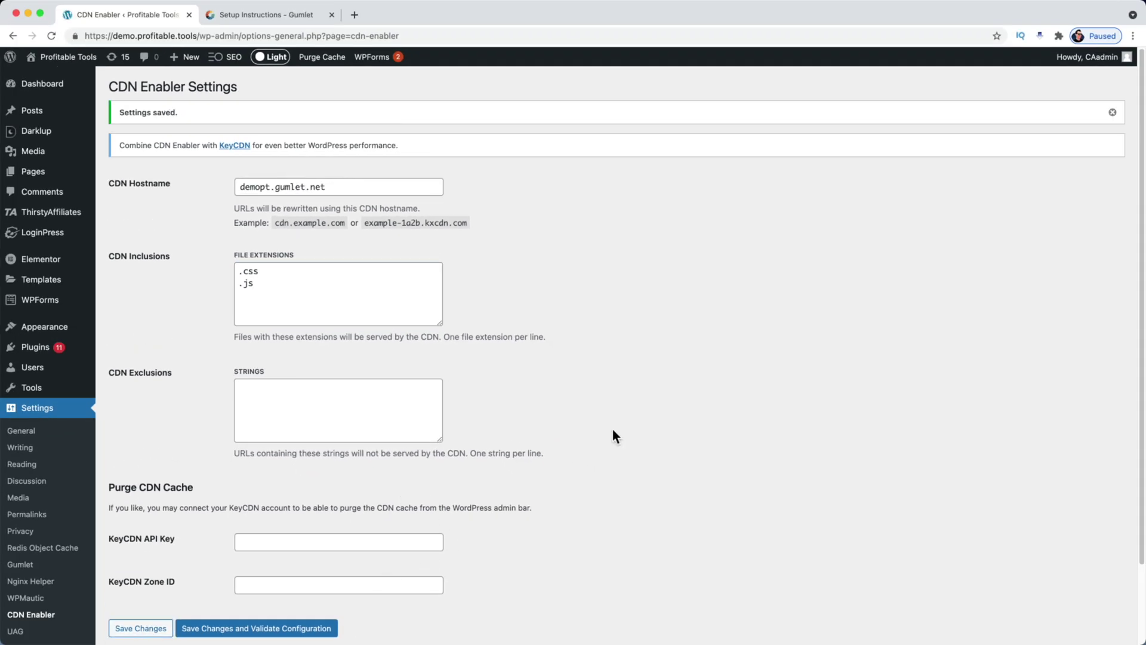
Step: Visit the live site from the admin bar and inspect the homepage in developer tools
mouse_move(59, 57)
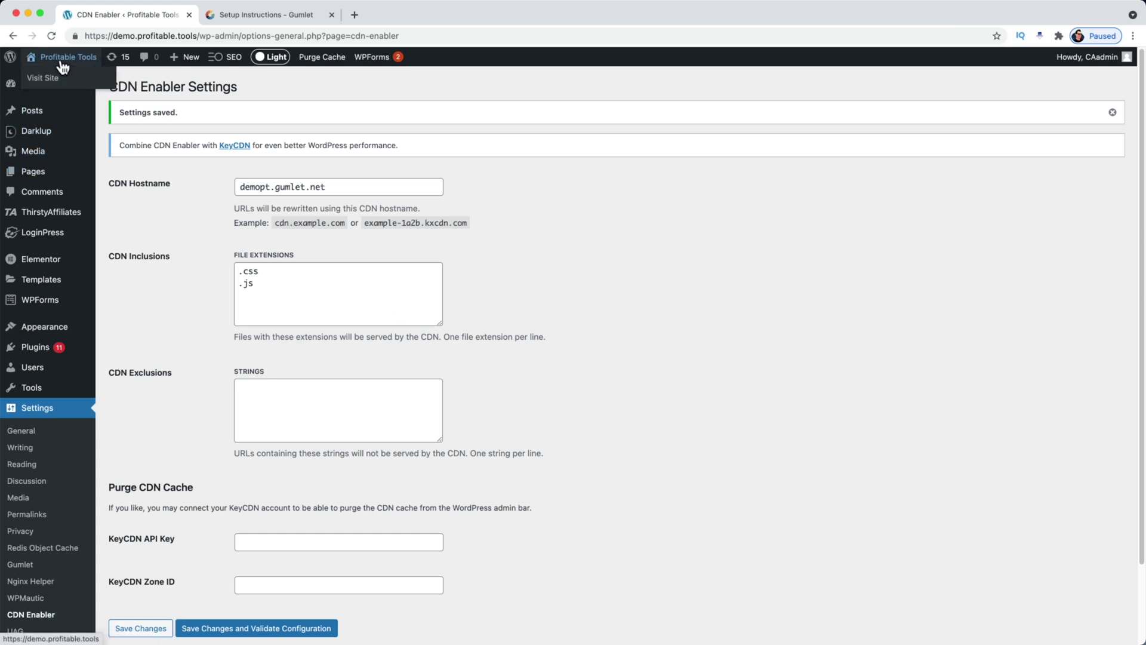
click(45, 87)
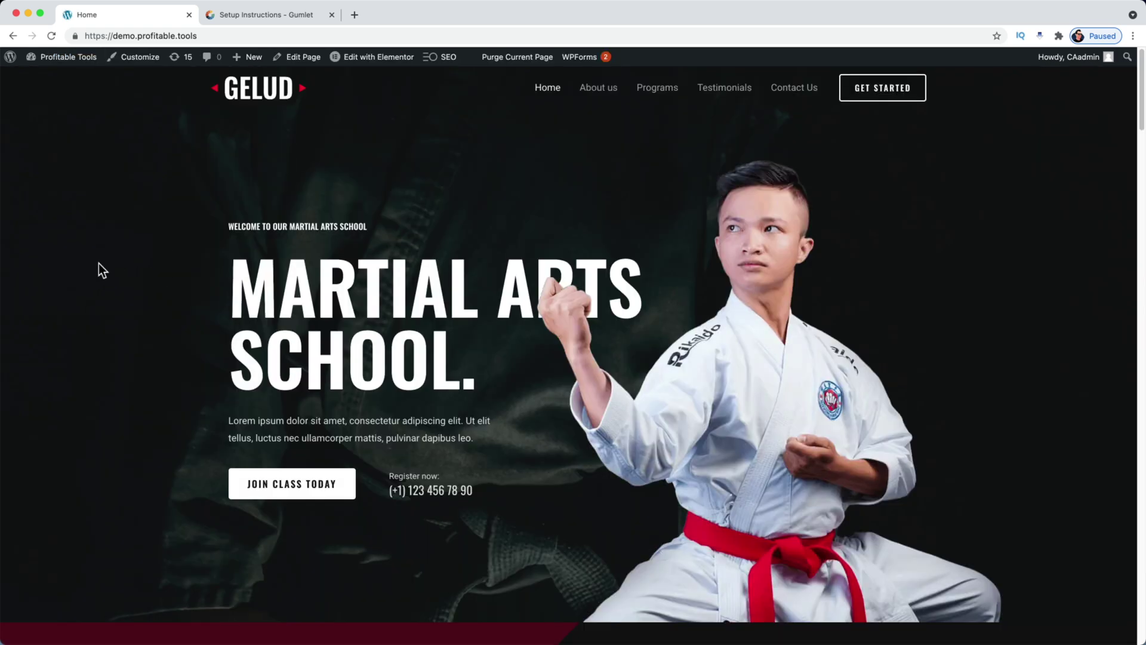
right_click(98, 262)
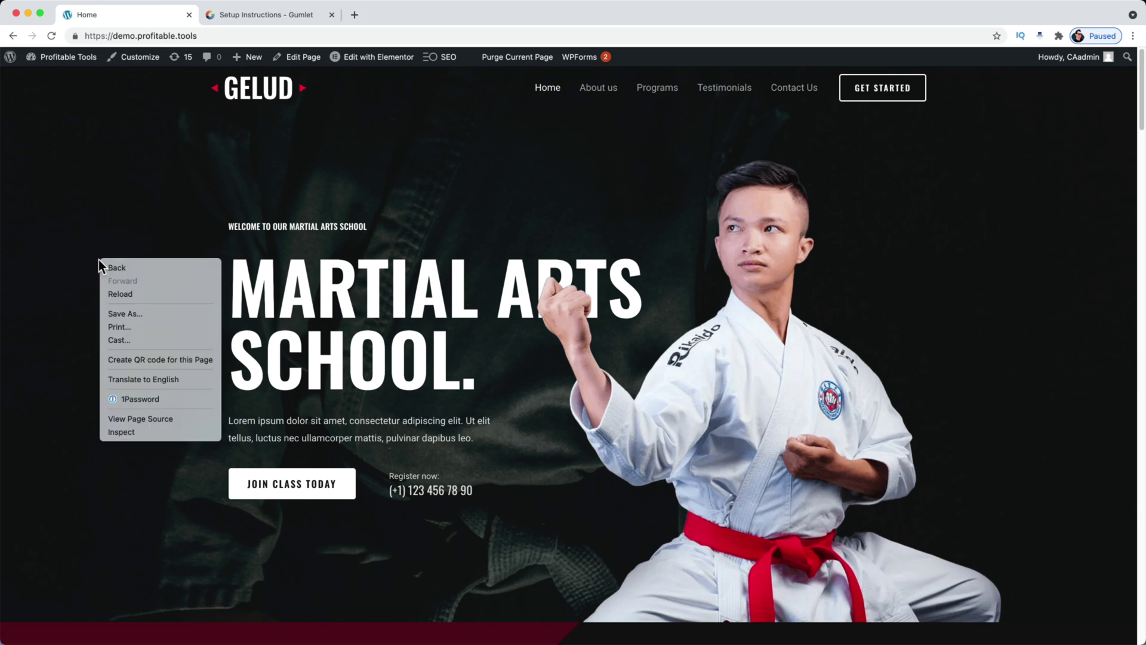
click(142, 433)
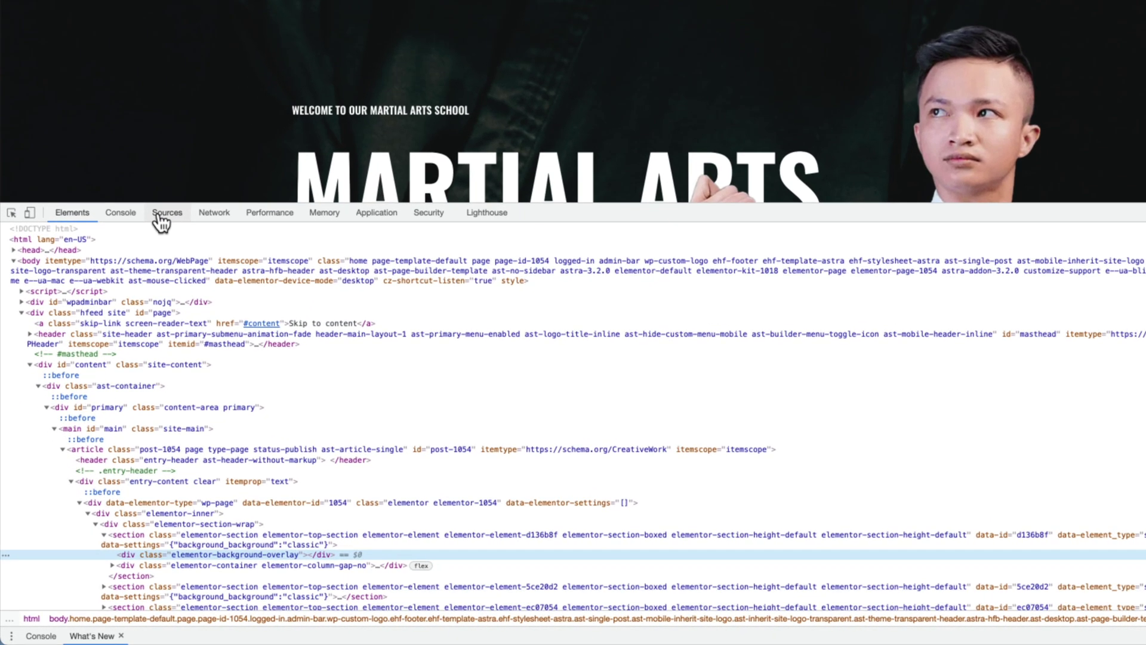
Step: In Sources, open wp-content/plugins/elementor/assets/css/common.min.css under demopt.gumlet.net
click(168, 217)
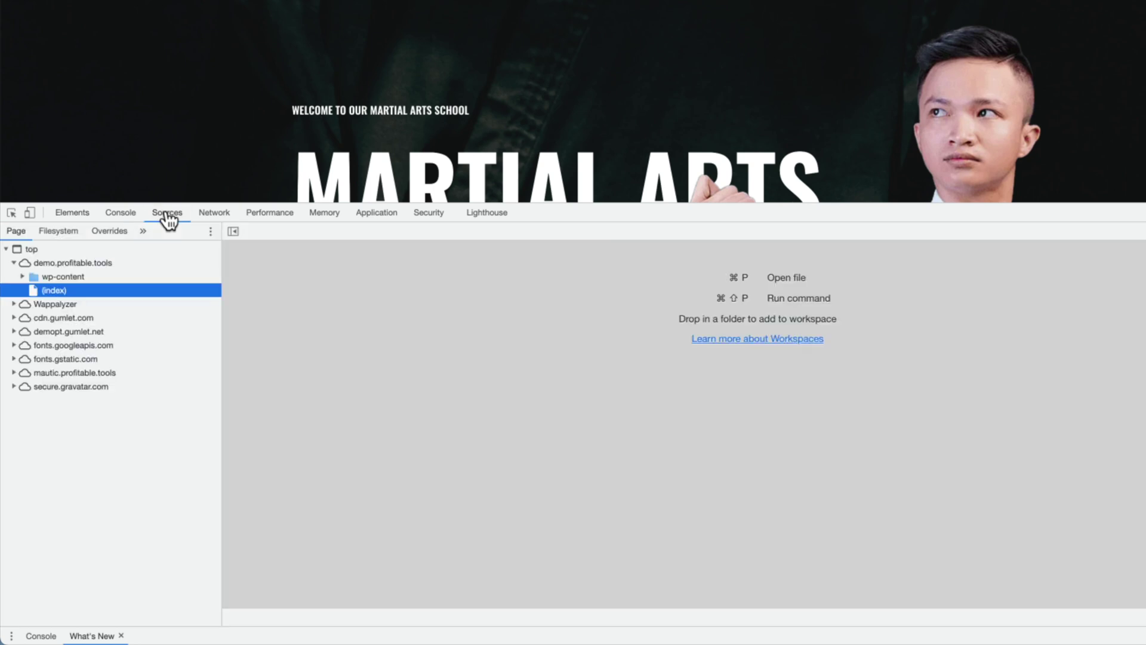
click(13, 332)
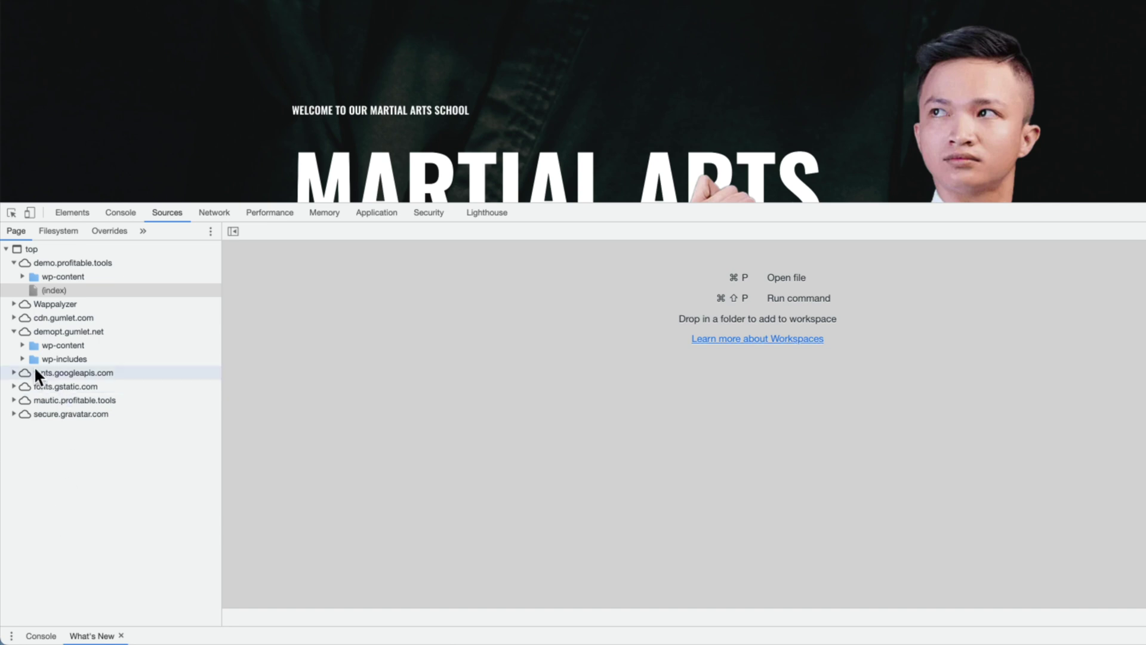
click(23, 345)
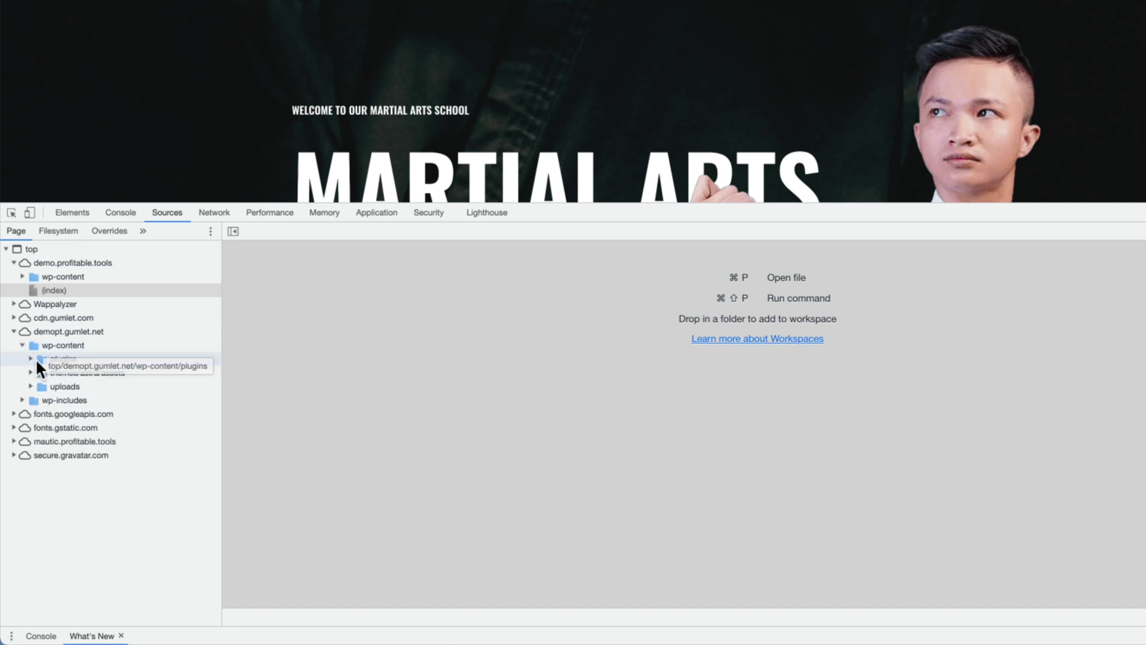
click(31, 359)
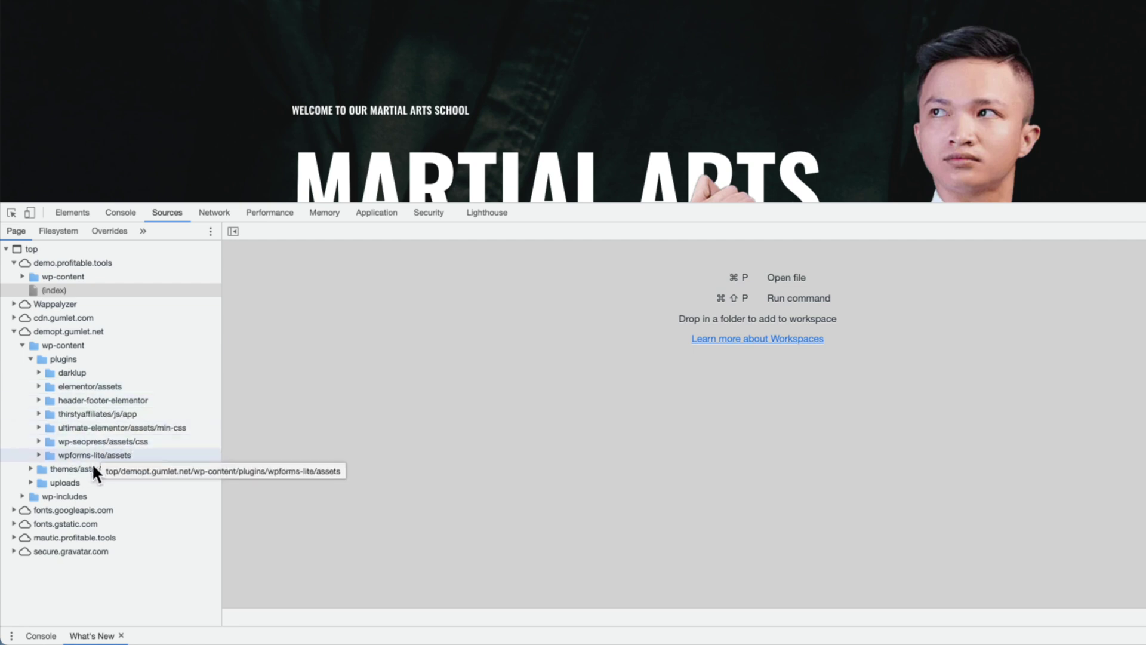
click(38, 386)
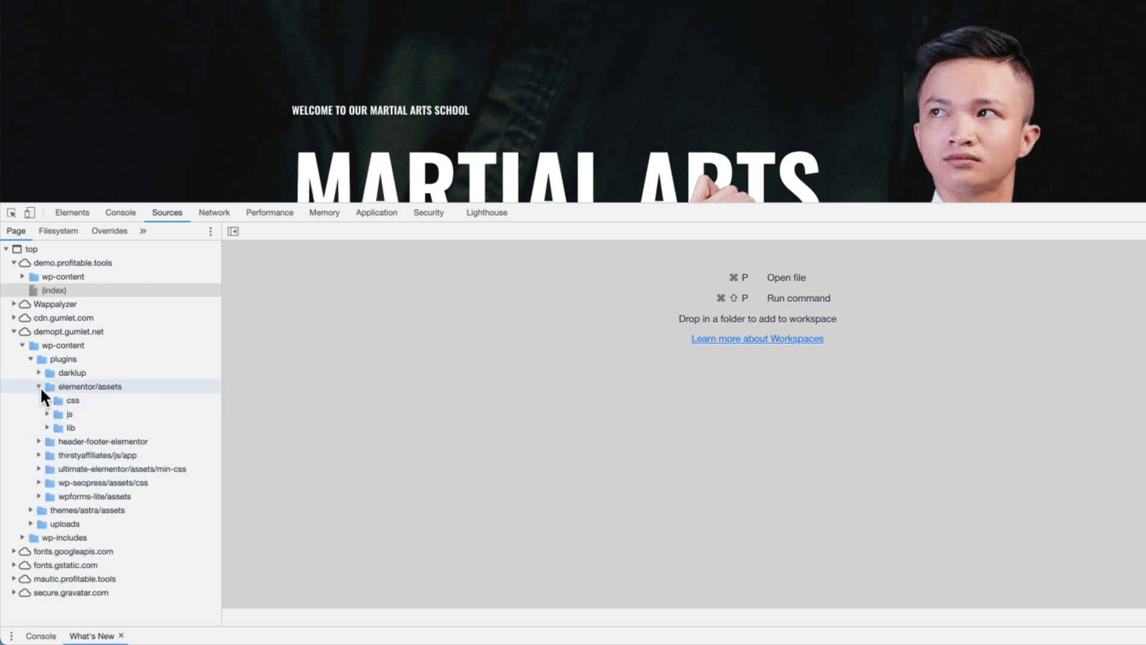
click(64, 399)
click(47, 400)
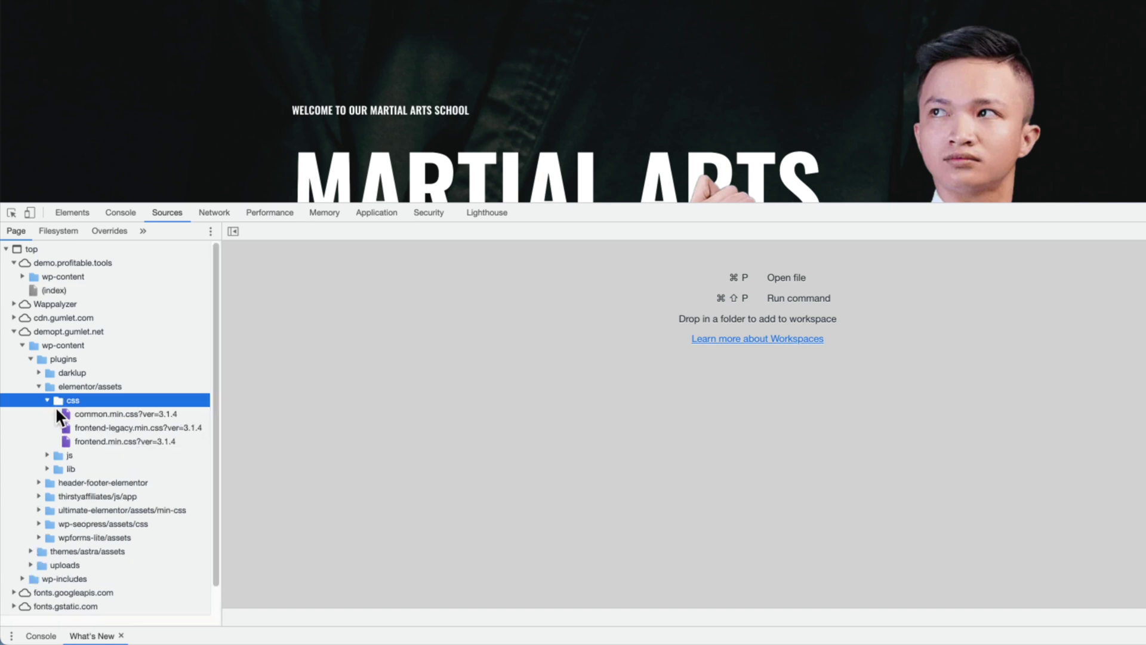
click(100, 415)
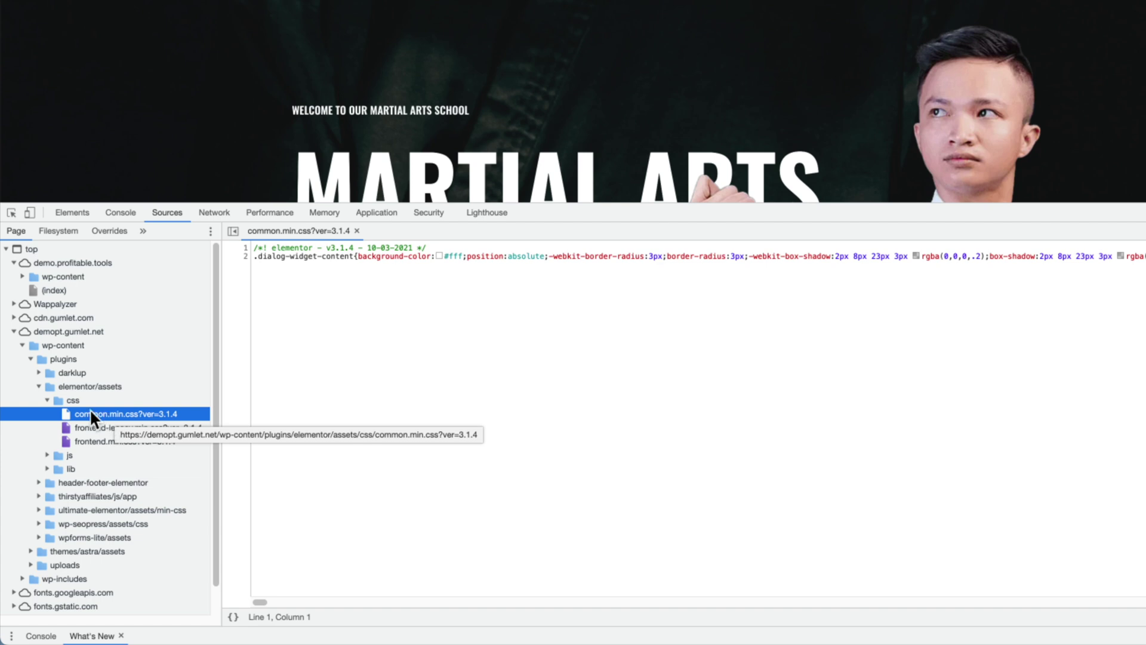
Step: Open martial-art-school-hero-img.png from uploads/2020/09, served as 51.6 kB image/webp
click(63, 564)
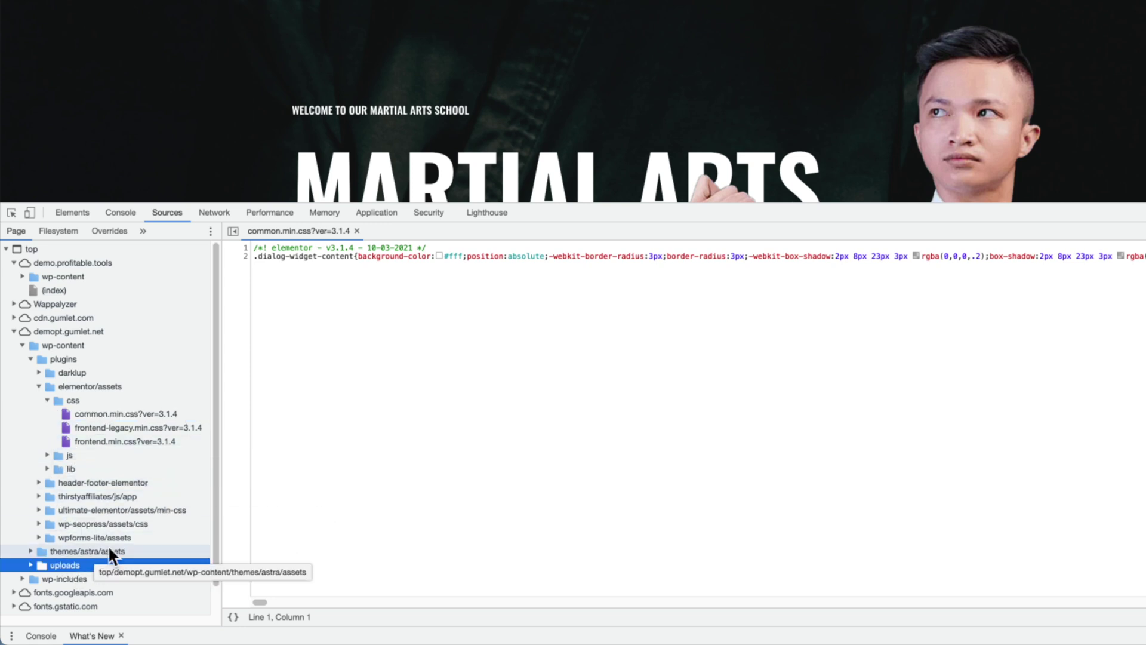
click(30, 565)
scroll(73, 556, down, 1)
click(74, 550)
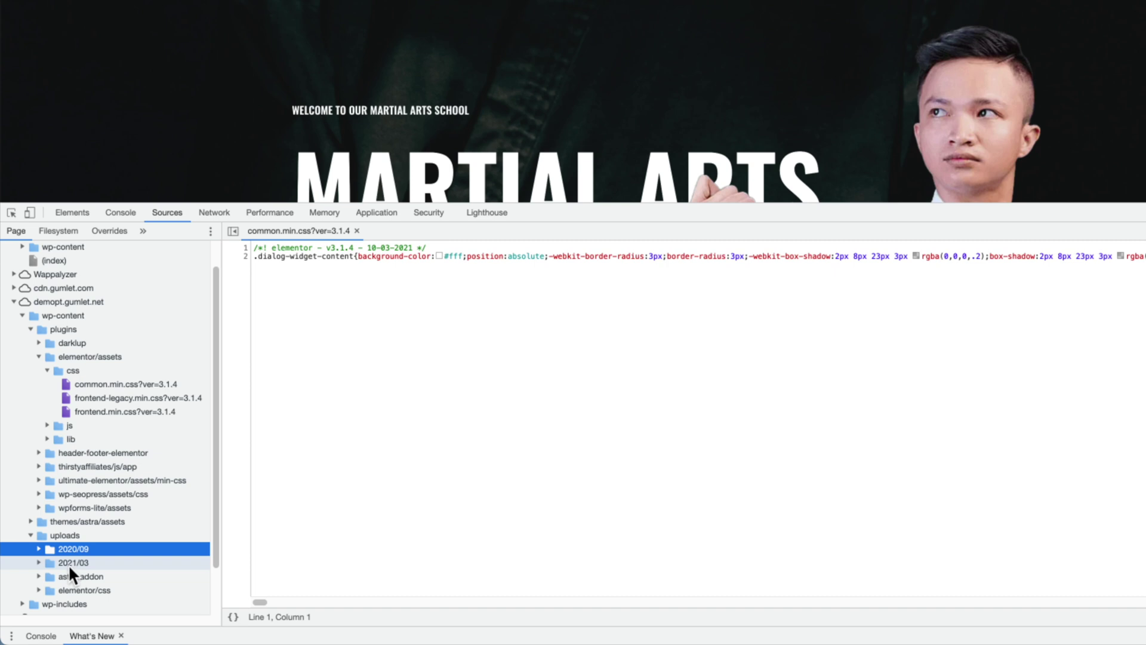
double_click(83, 547)
click(102, 563)
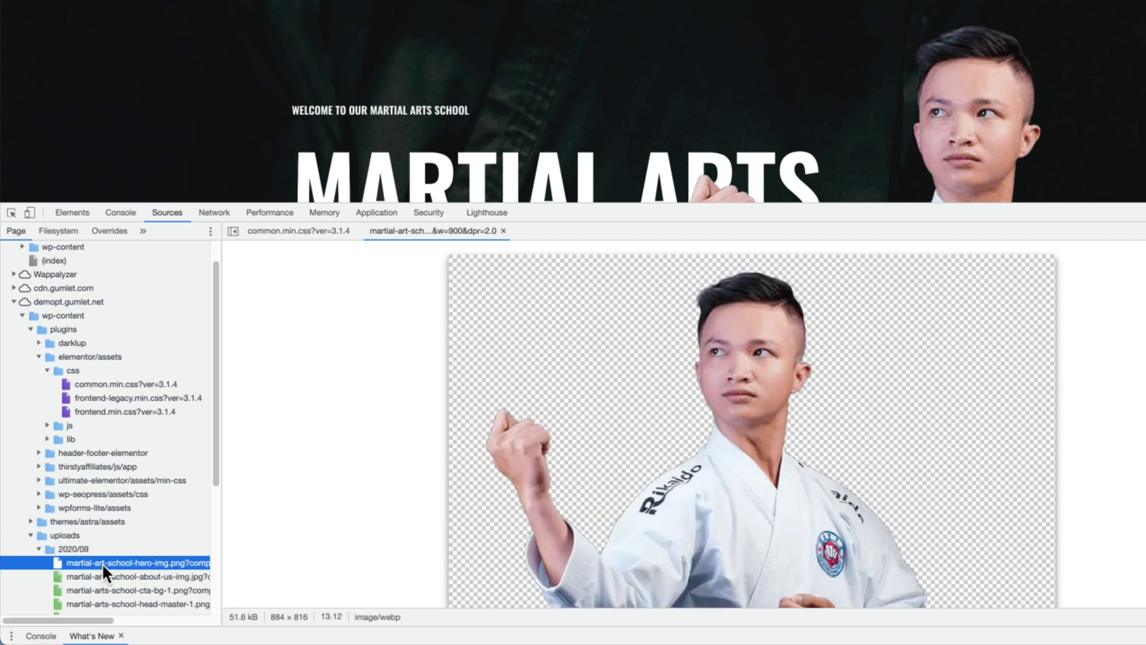
Step: Step through the other uploaded image files with the Down arrow key
key(Down)
key(Down)
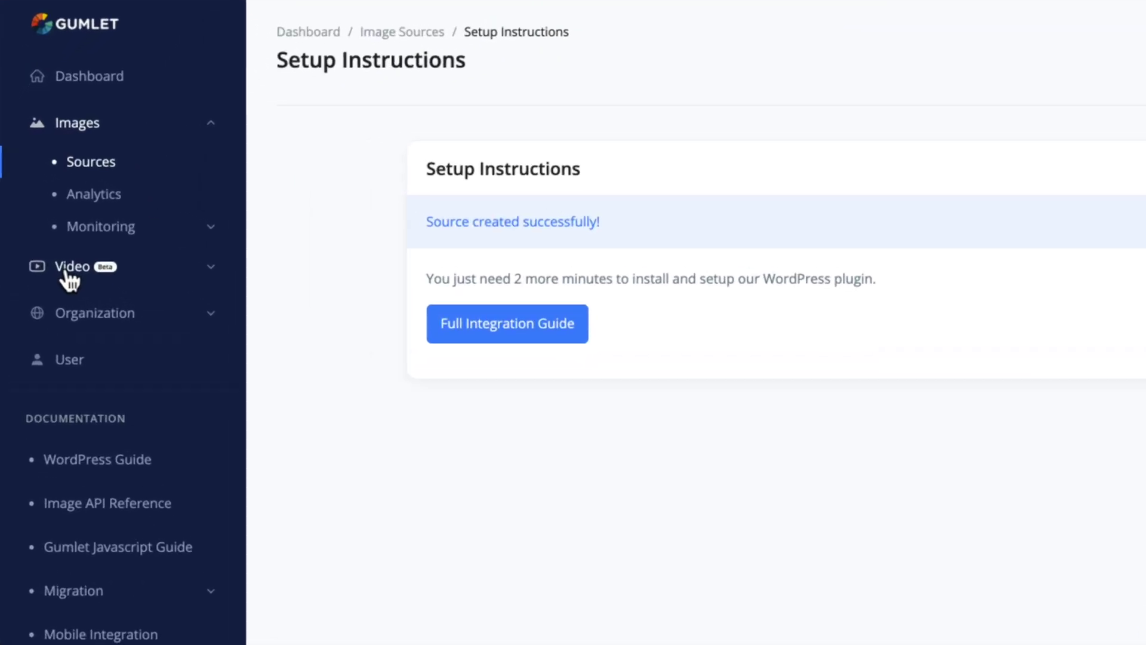
Step: Expand Gumlet's Video section to list Collections, Video Manager, Profiles and Analytics
click(69, 269)
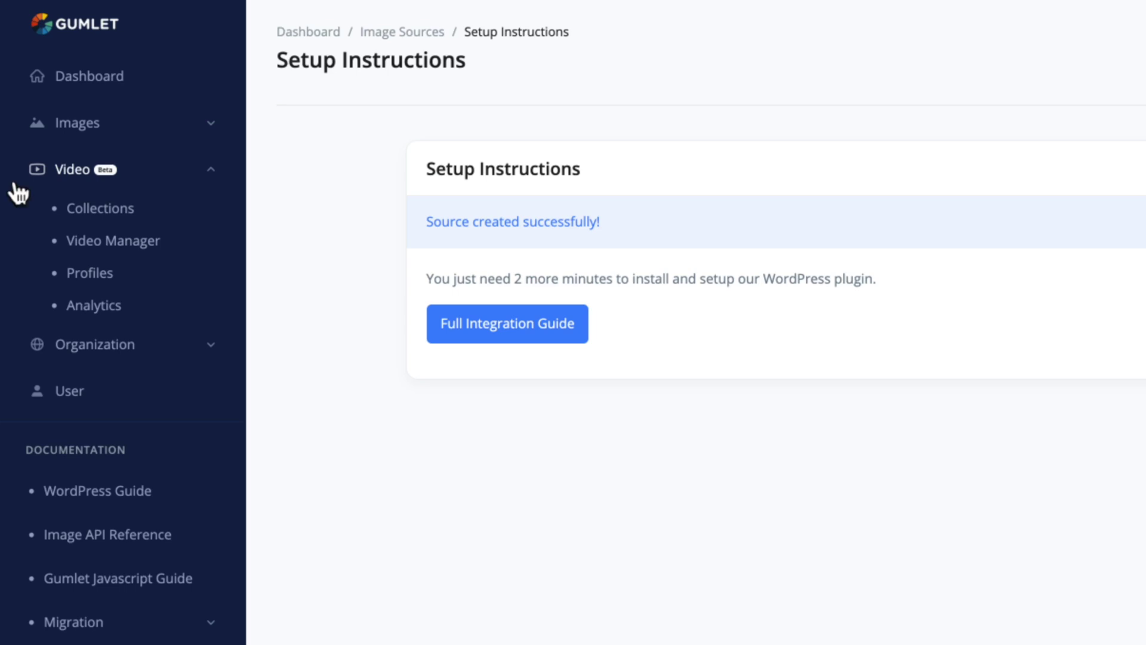